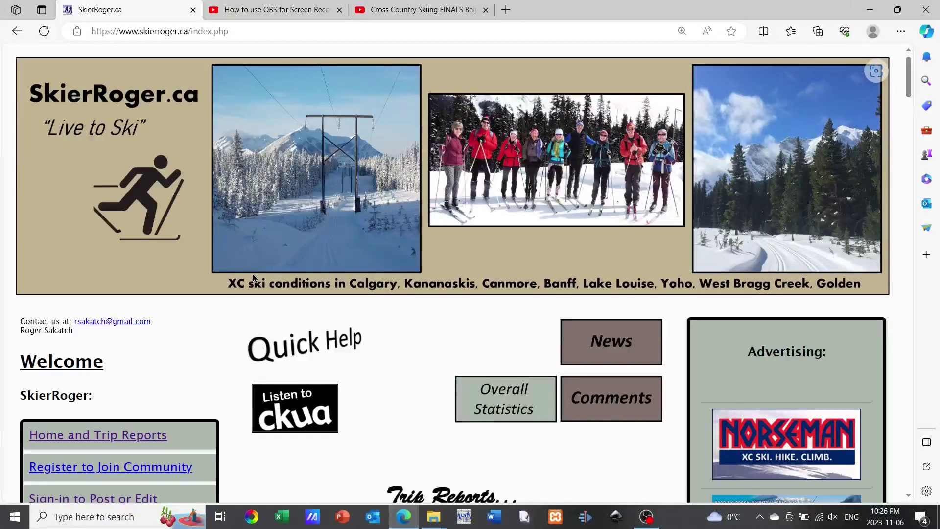
Step: Sign in to SkierRoger.ca with the autofilled user name and password
scroll(253, 278, down, 4)
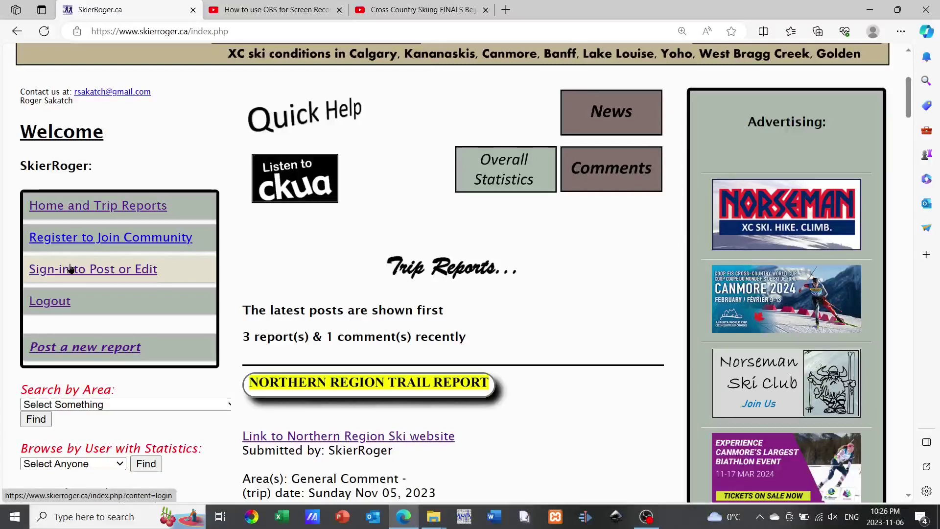
click(71, 269)
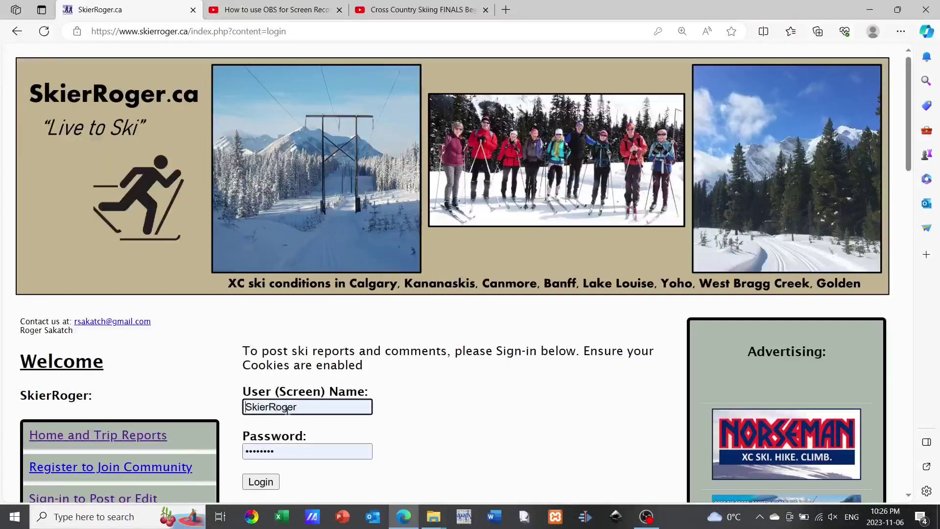
drag(304, 405, 239, 417)
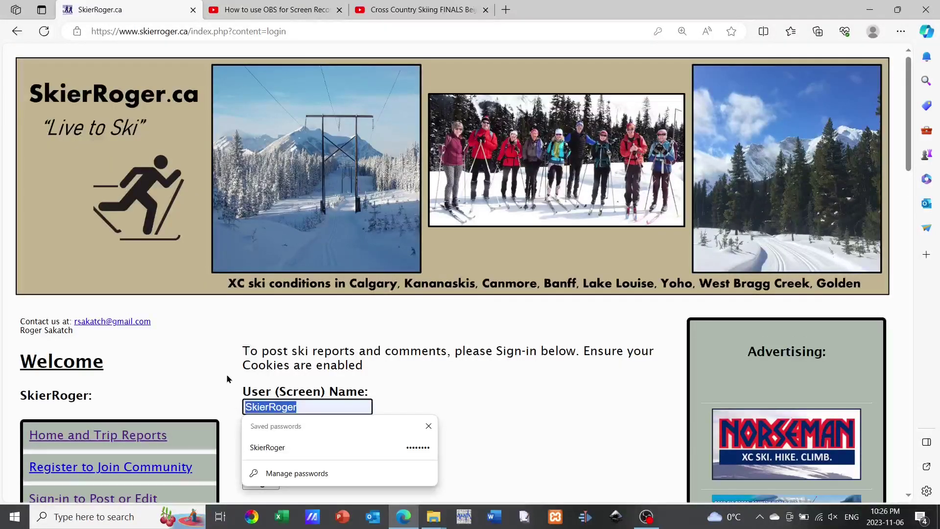
scroll(227, 380, down, 5)
click(277, 223)
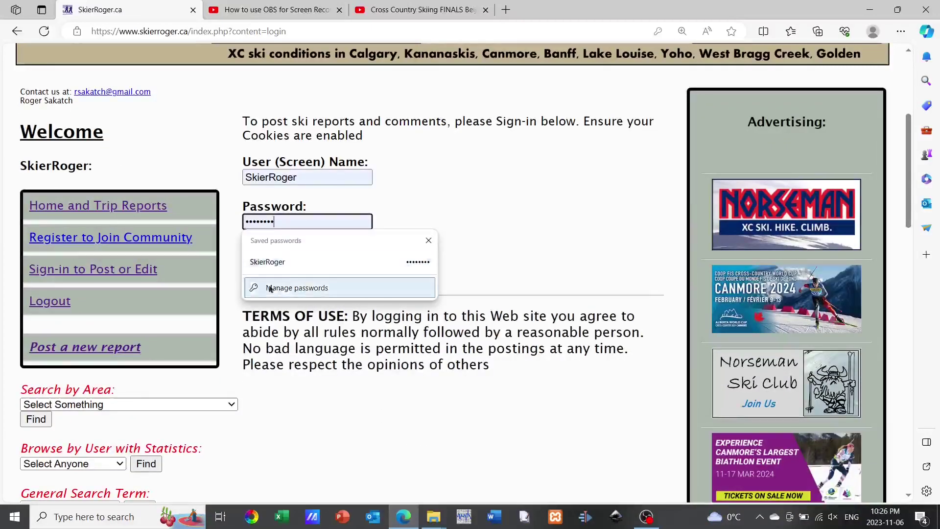
click(545, 189)
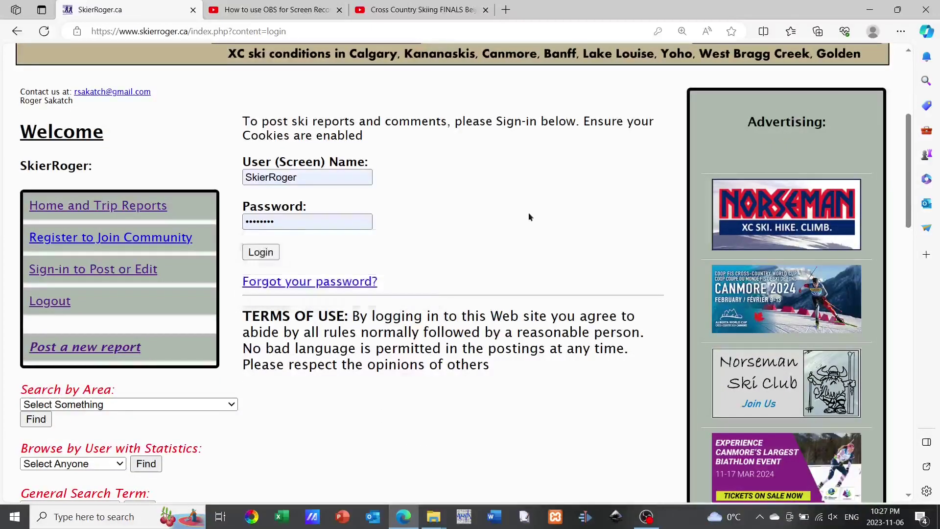
click(271, 253)
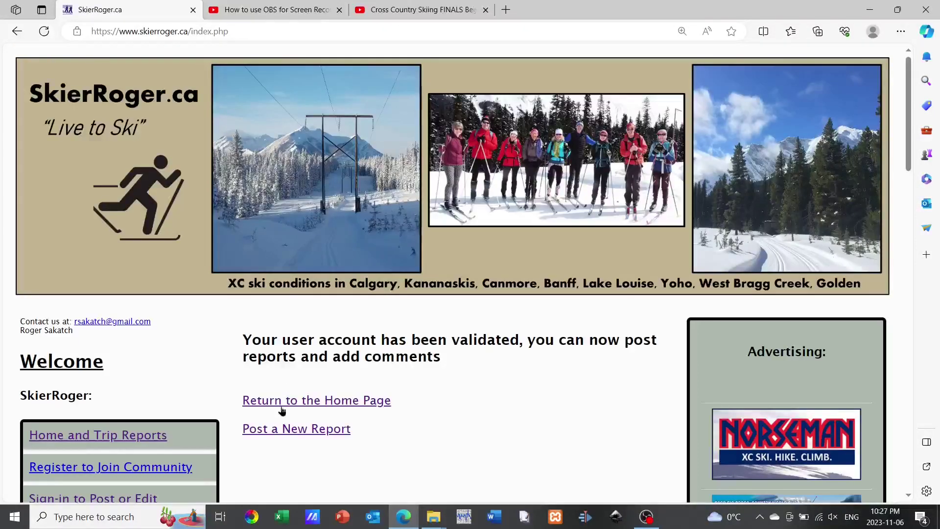
Step: Return to the home page and check the welcome greeting for the logged-in member
click(269, 402)
scroll(109, 310, down, 5)
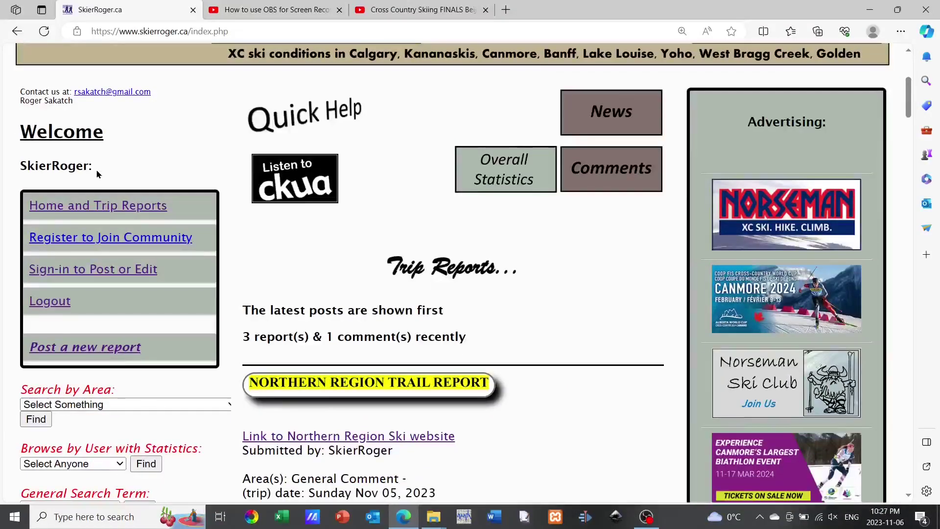
drag(98, 174, 219, 172)
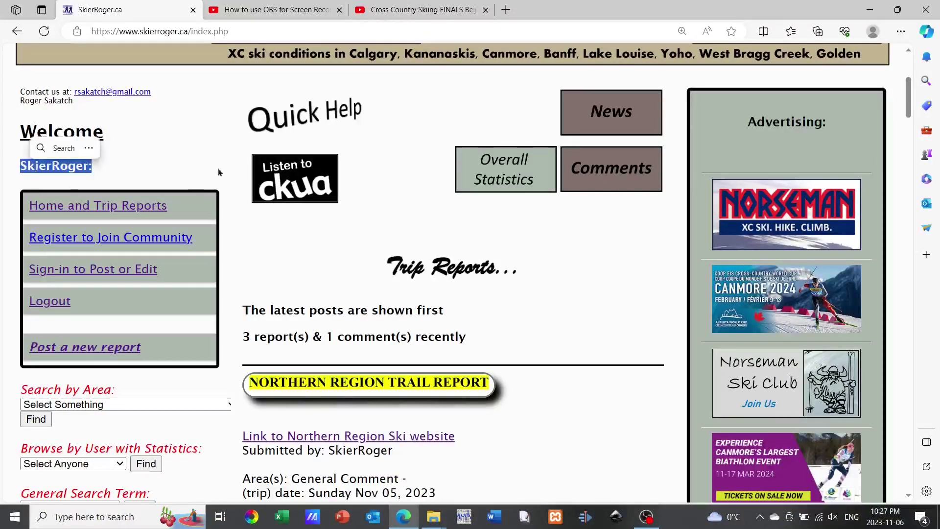
scroll(227, 143, down, 2)
scroll(283, 176, up, 2)
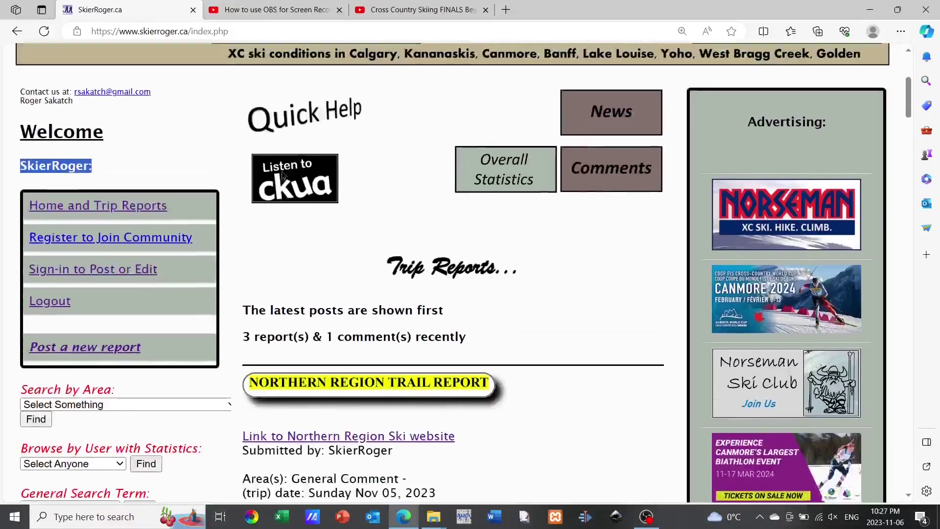
scroll(409, 319, up, 5)
scroll(409, 318, down, 5)
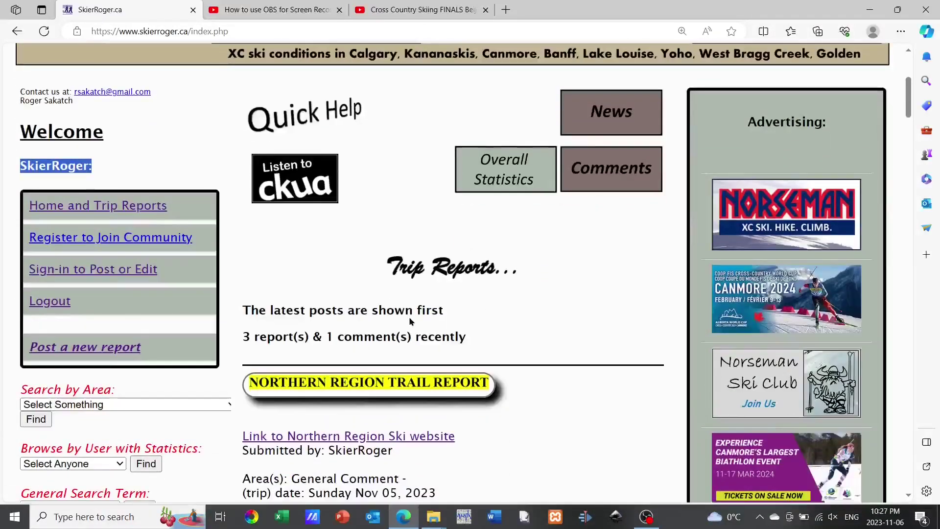
click(108, 350)
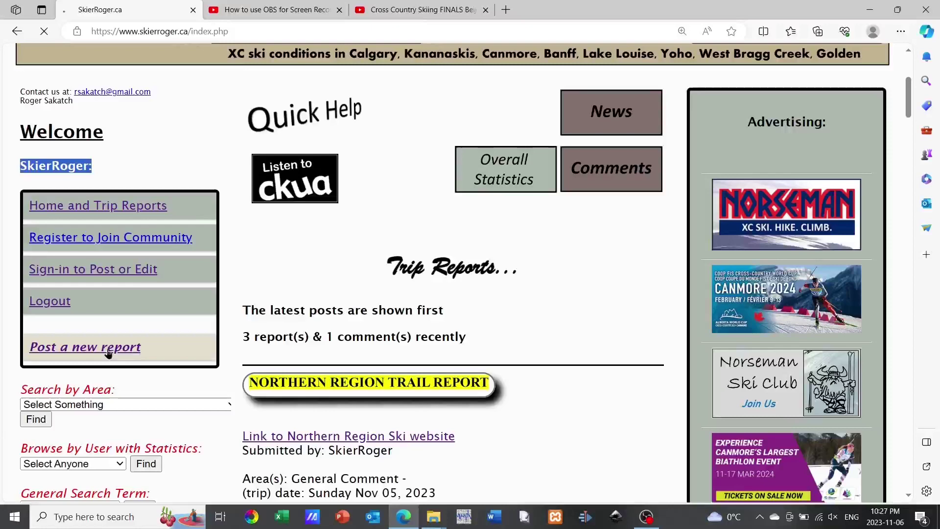
Step: Title the new report 'My test Report' and set the trip date to 2023-11-03
scroll(236, 254, down, 5)
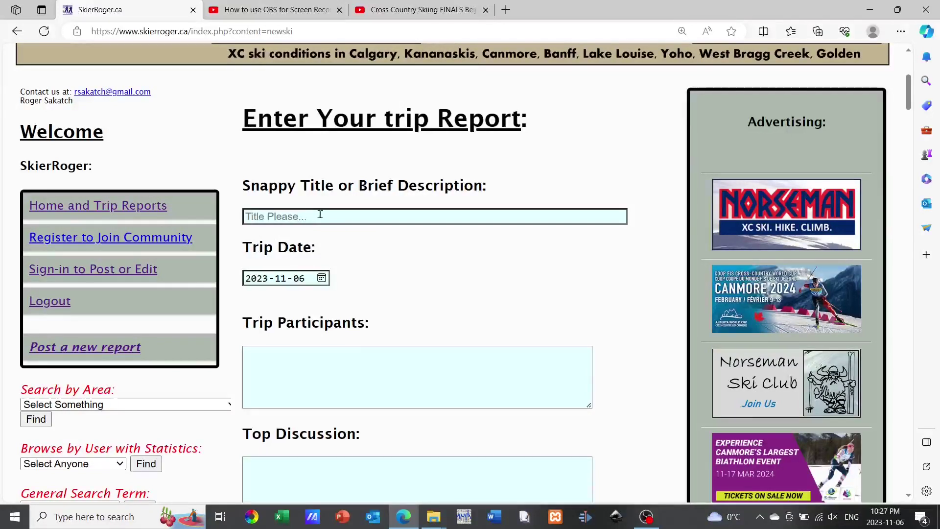
click(255, 221)
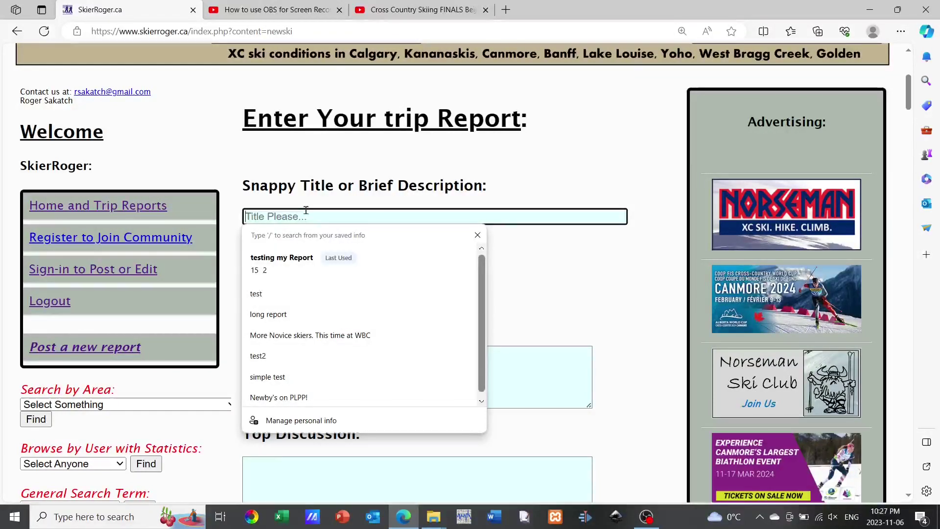
text(My test)
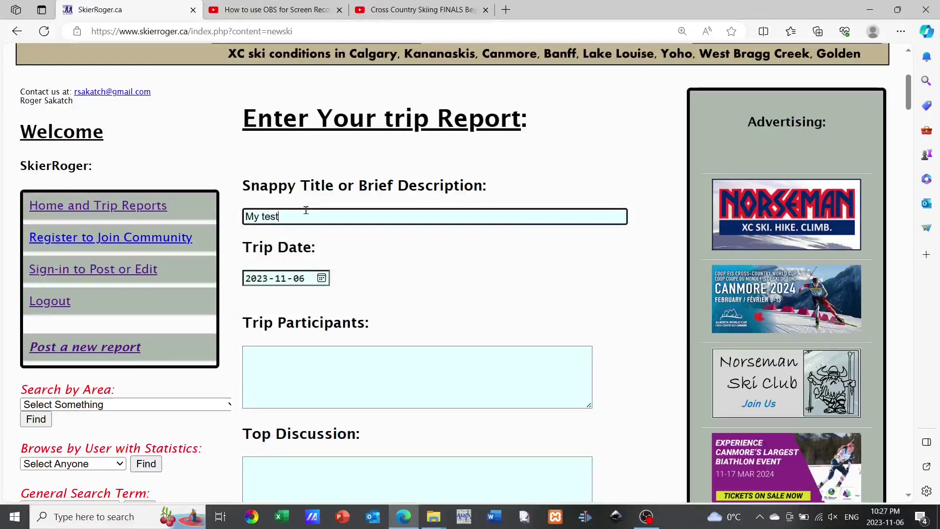
text( Re)
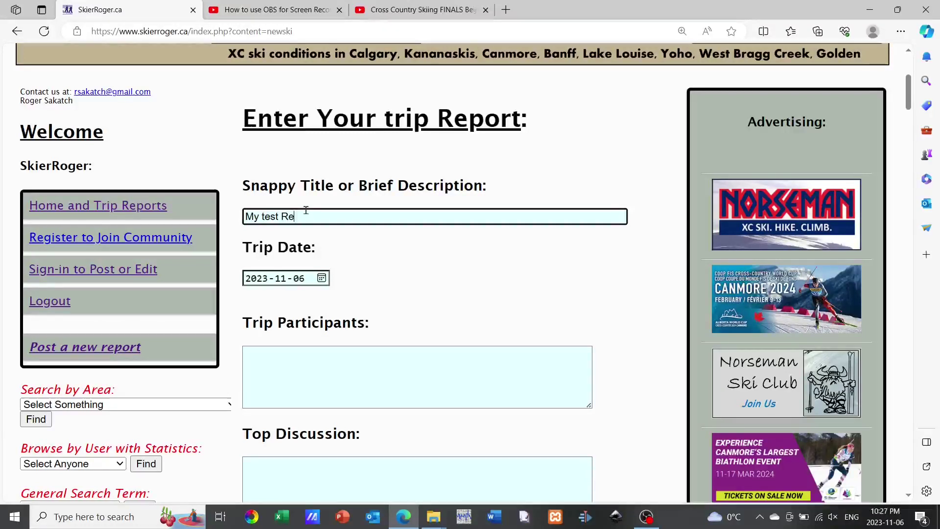
text(port)
click(322, 278)
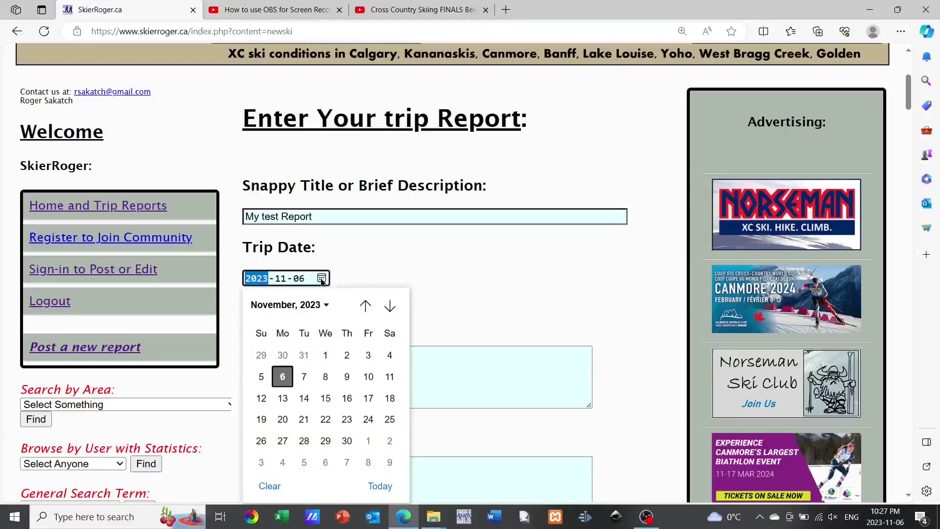
click(368, 355)
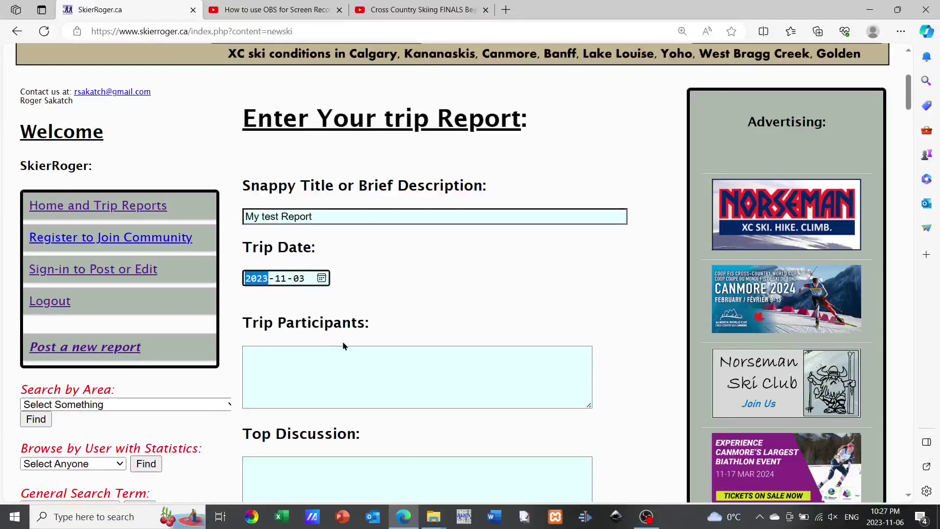
click(328, 359)
Step: Enter 'Just me' as participants and 'Here is my trip report from a few days ago' as top discussion
text(Just me)
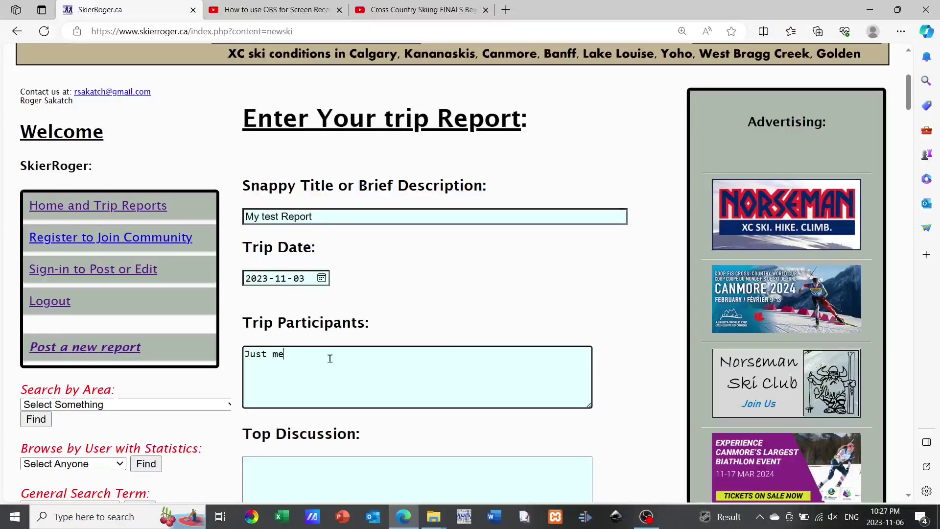
scroll(330, 358, down, 9)
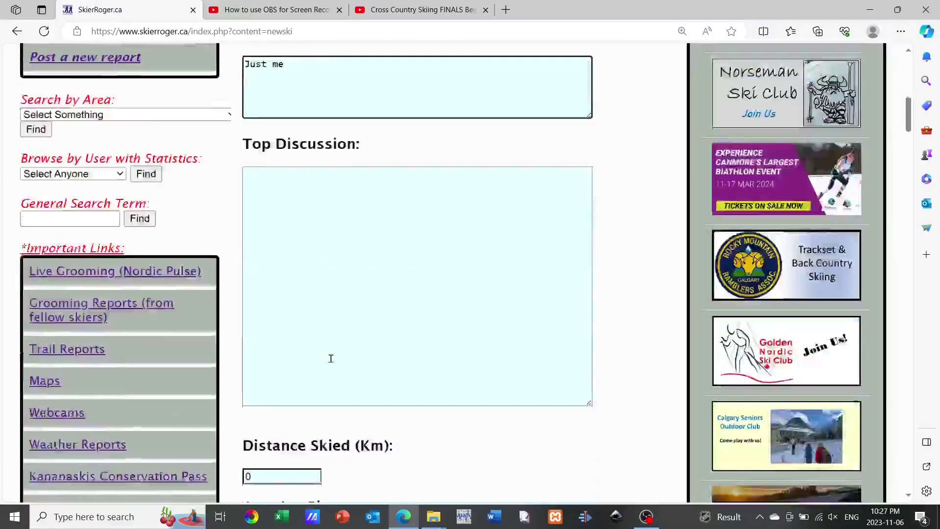
scroll(330, 361, up, 4)
click(349, 247)
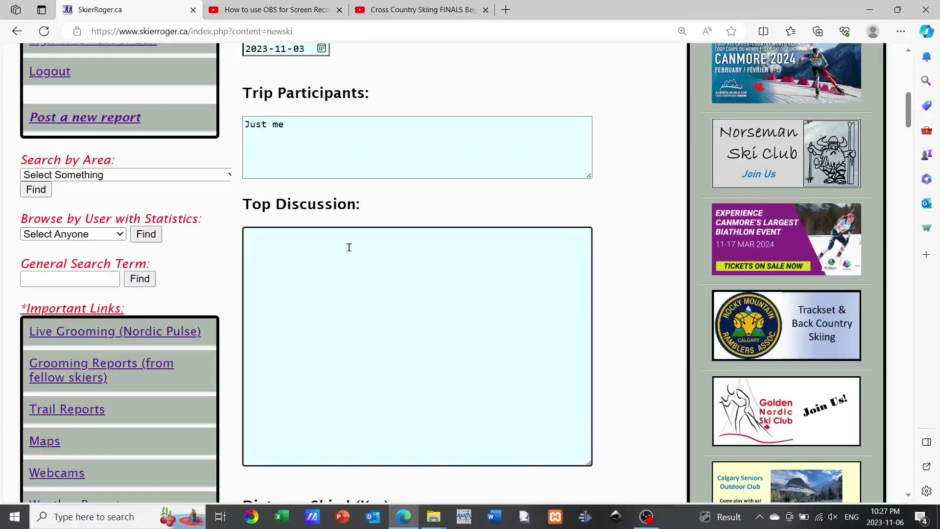
text(Here is my )
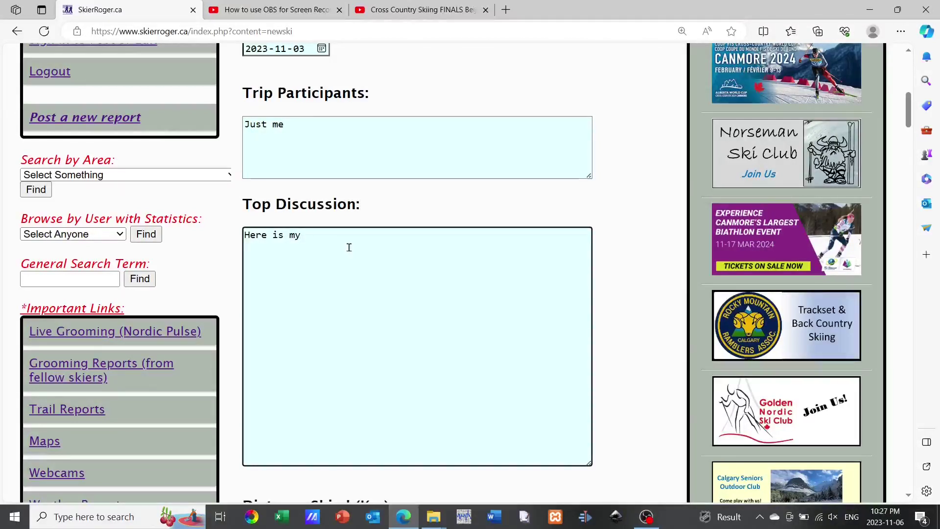
text(tri)
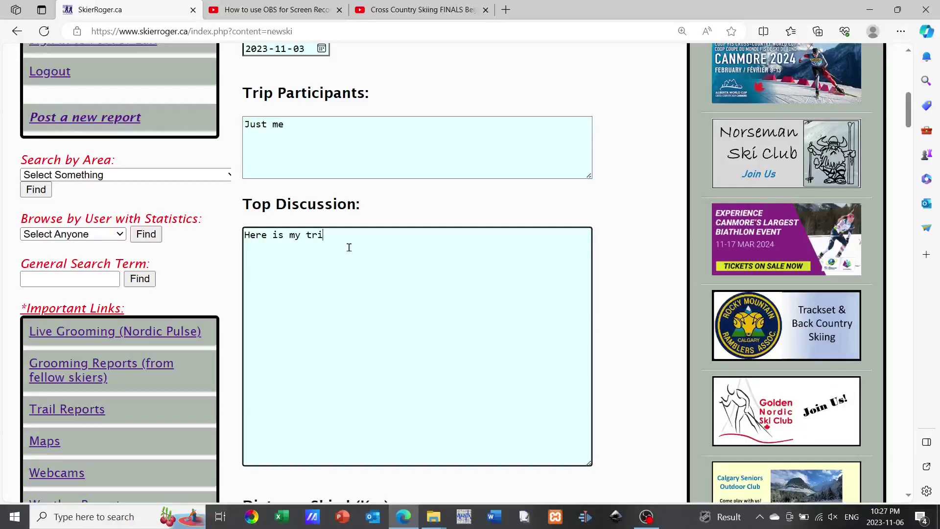
text(p report from a few days a)
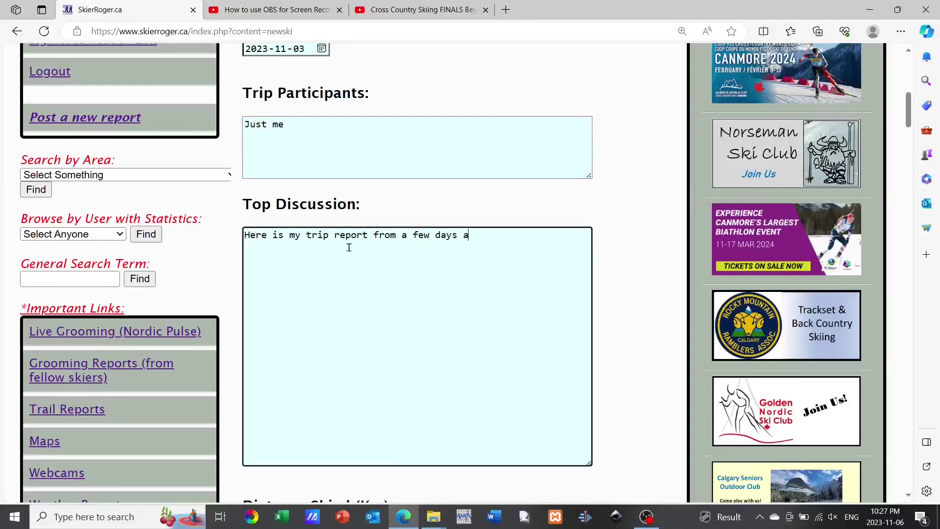
text(go)
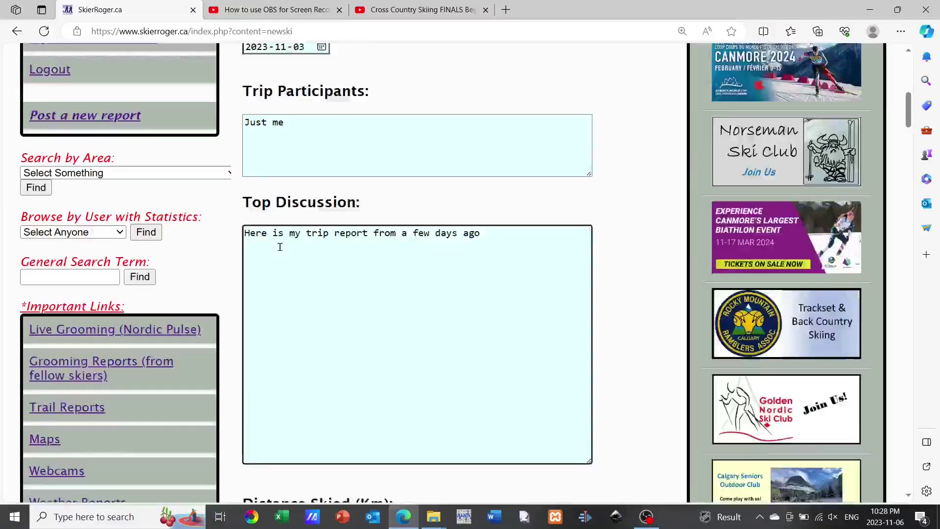
scroll(280, 247, down, 5)
Step: Replace the Distance Skied value 0 with 15 km
double_click(279, 307)
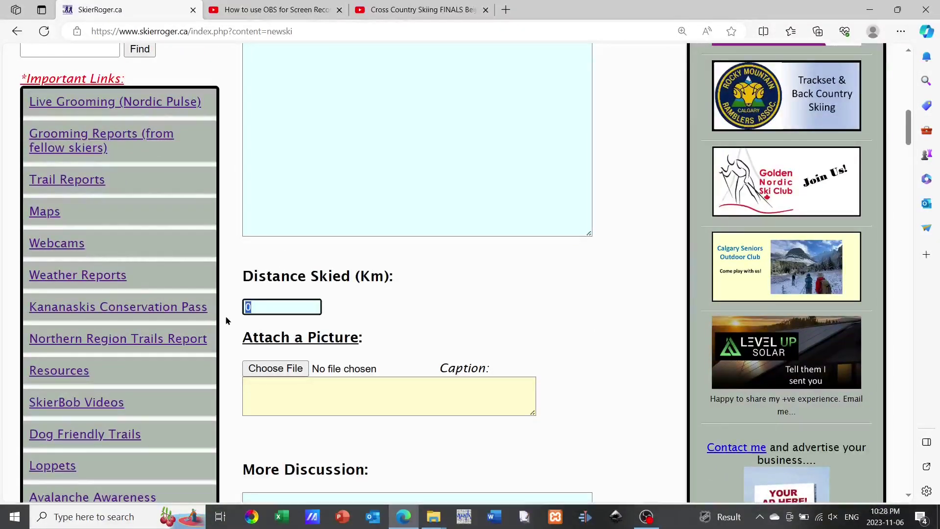
text(15)
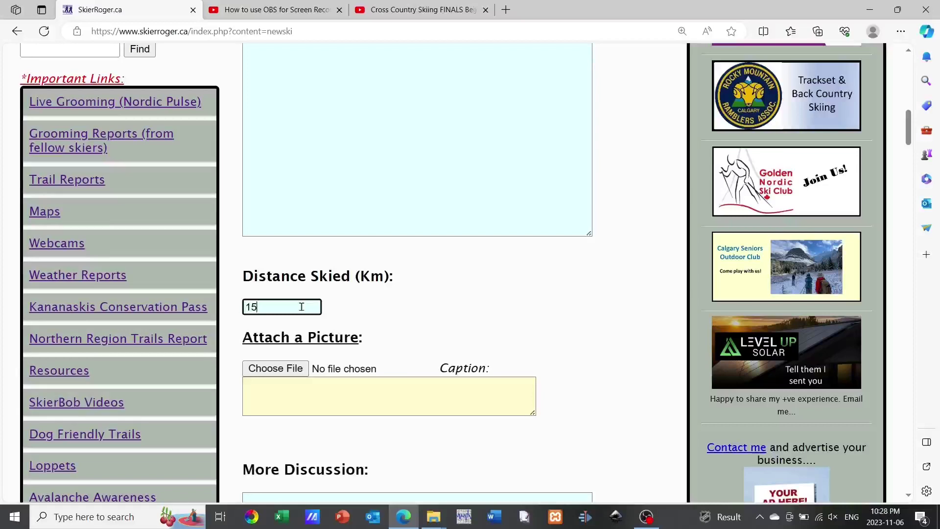
Step: Attach 1.JPG from the Desktop as the report's first picture
click(296, 369)
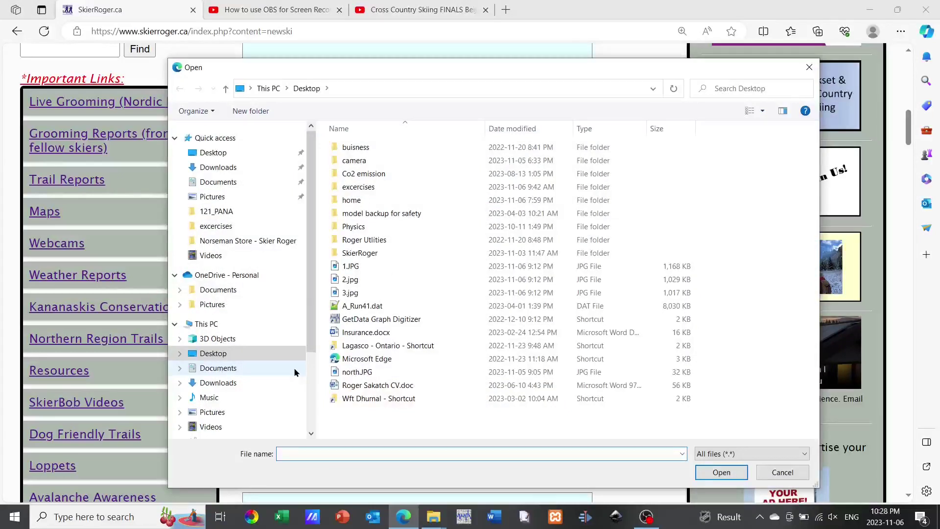
click(220, 155)
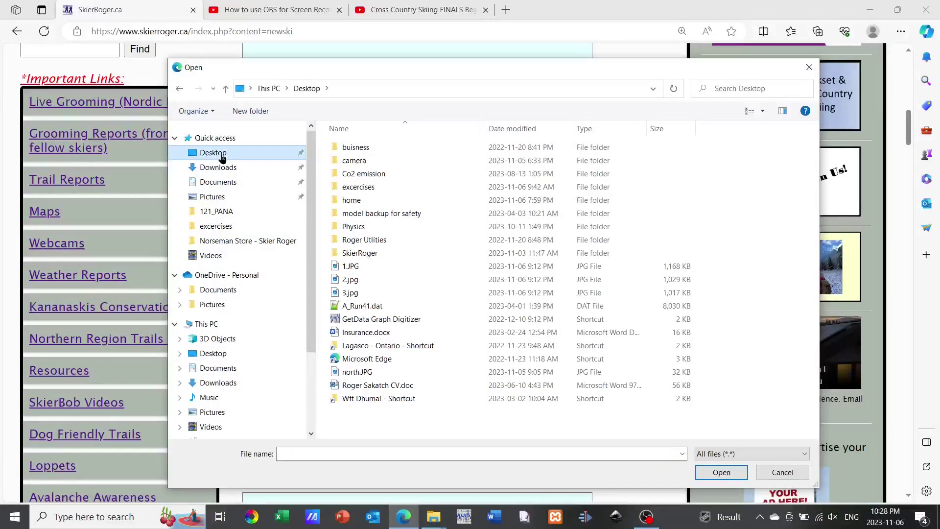
click(349, 267)
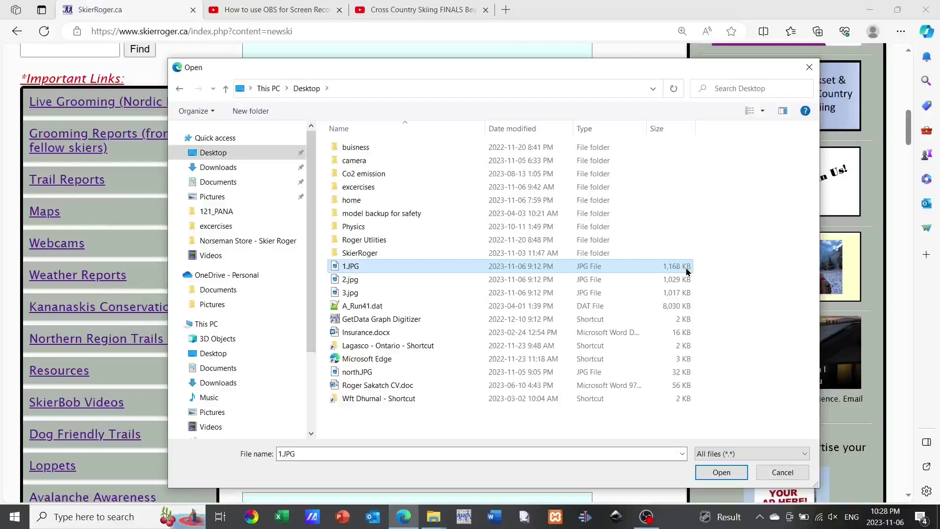
click(719, 471)
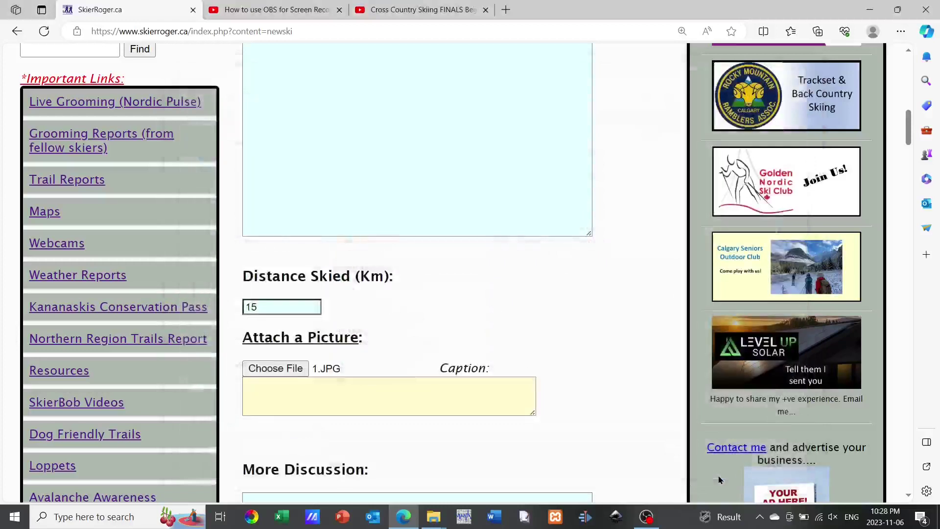
Step: Caption the first picture 'my first picture'
click(425, 402)
text(m)
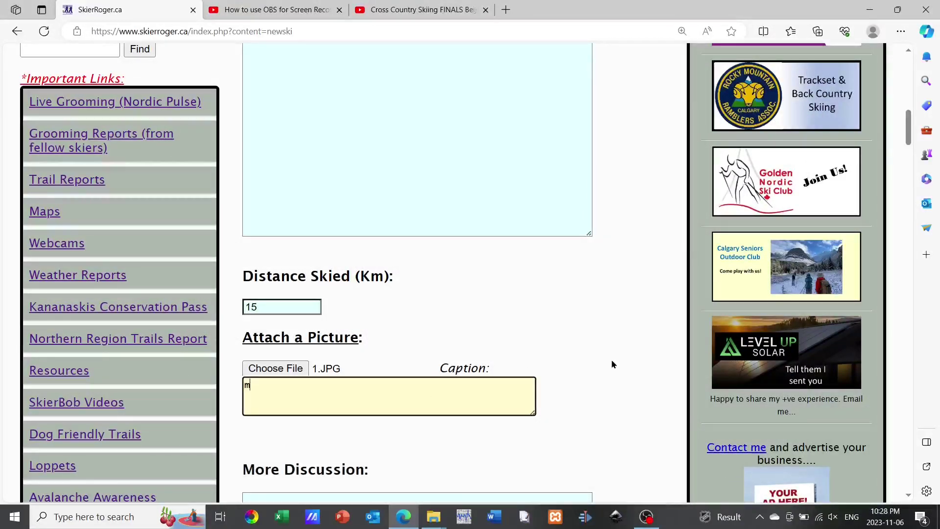
text(y first picture)
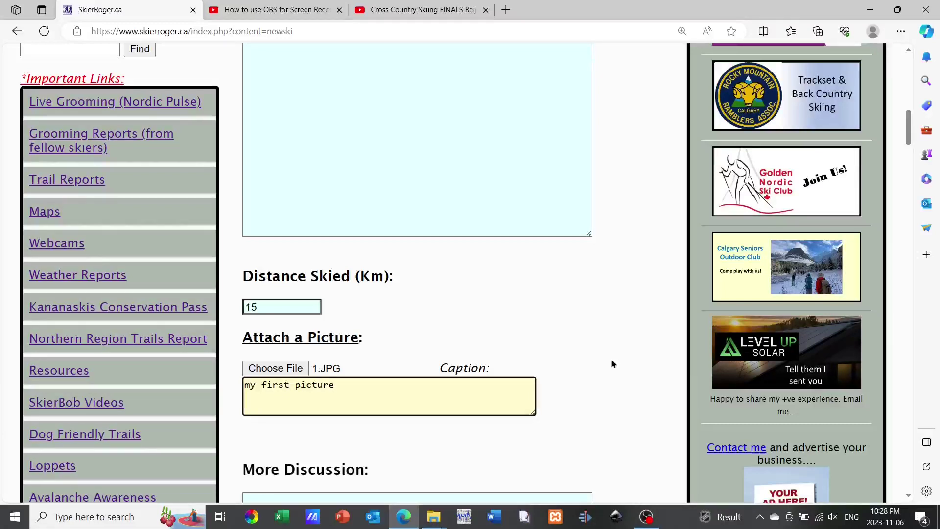
scroll(537, 324, down, 2)
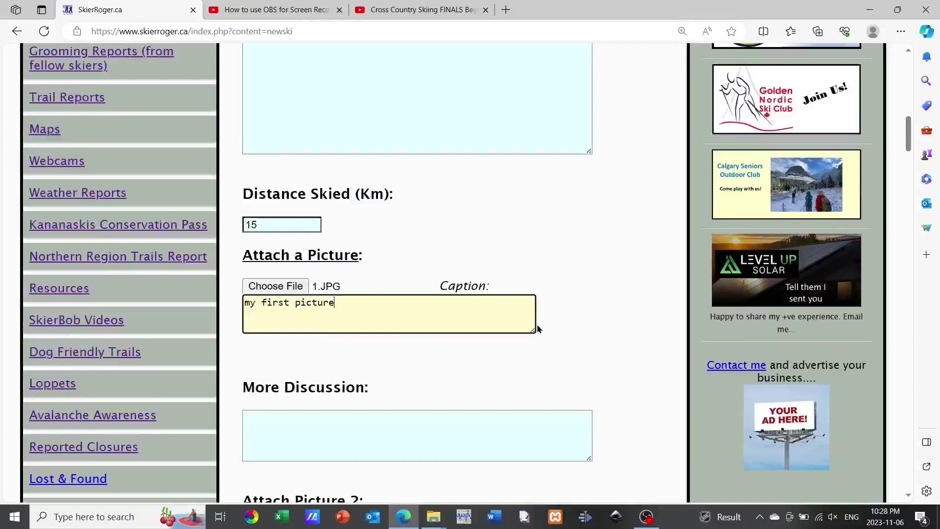
Step: Write 'Then we had lunch and skied some more.' in the More Discussion box after picture 1
scroll(537, 324, up, 2)
scroll(537, 324, down, 5)
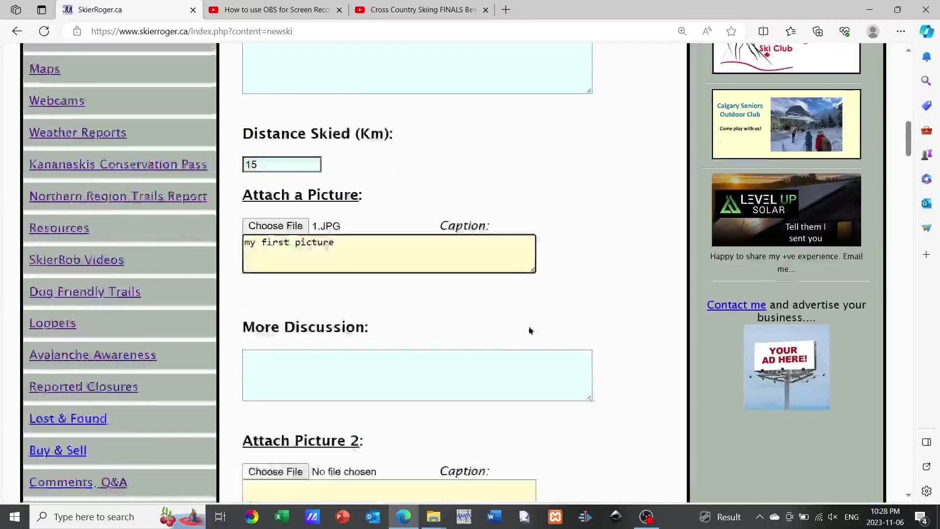
click(362, 297)
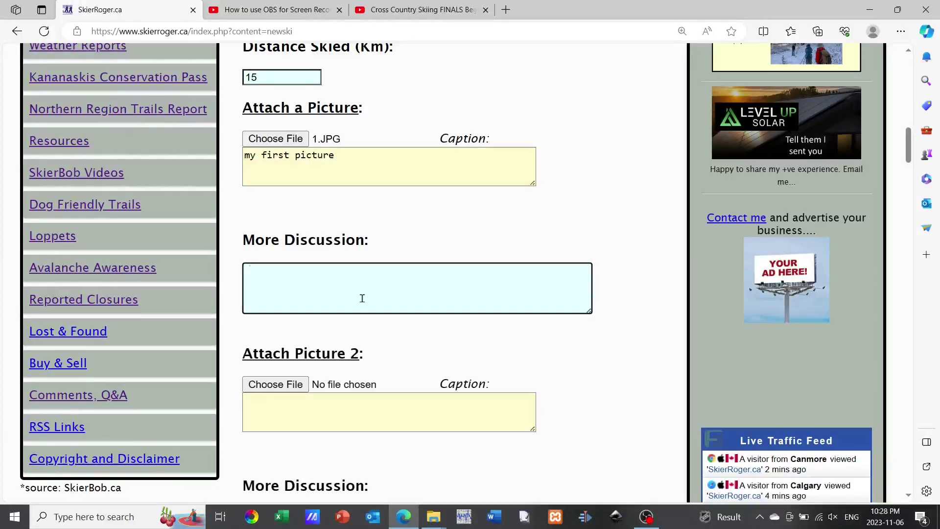
text(Then we h)
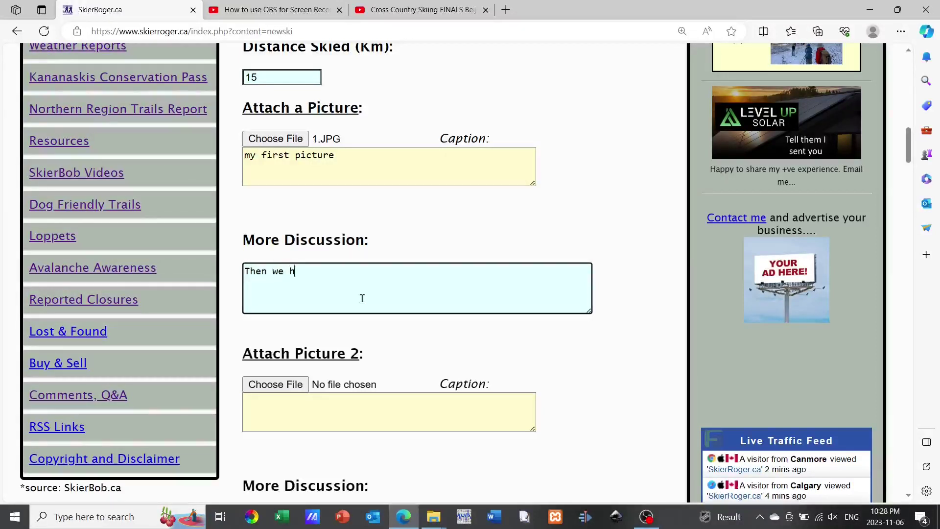
text(ad lunch and skied some m)
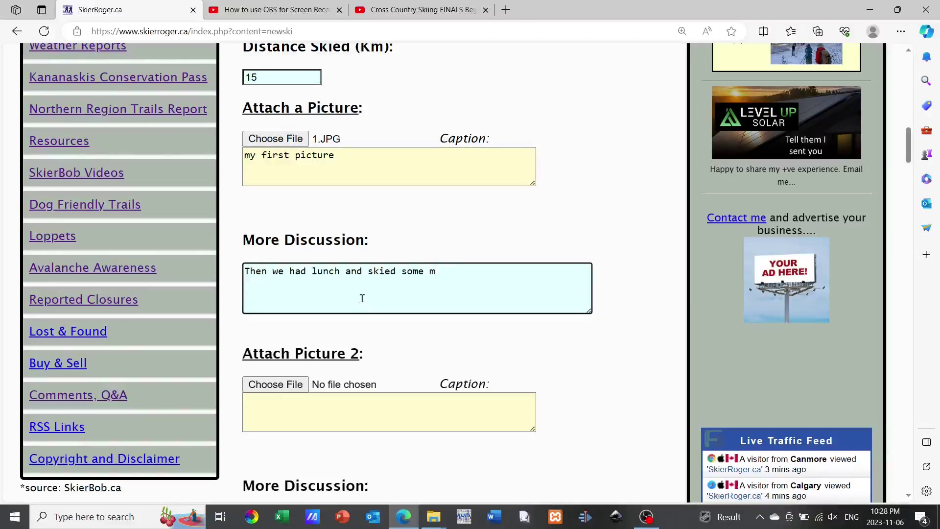
text(ore..)
Step: Attach 2.jpg as the second picture and caption it 'a real nice day'
scroll(314, 245, down, 5)
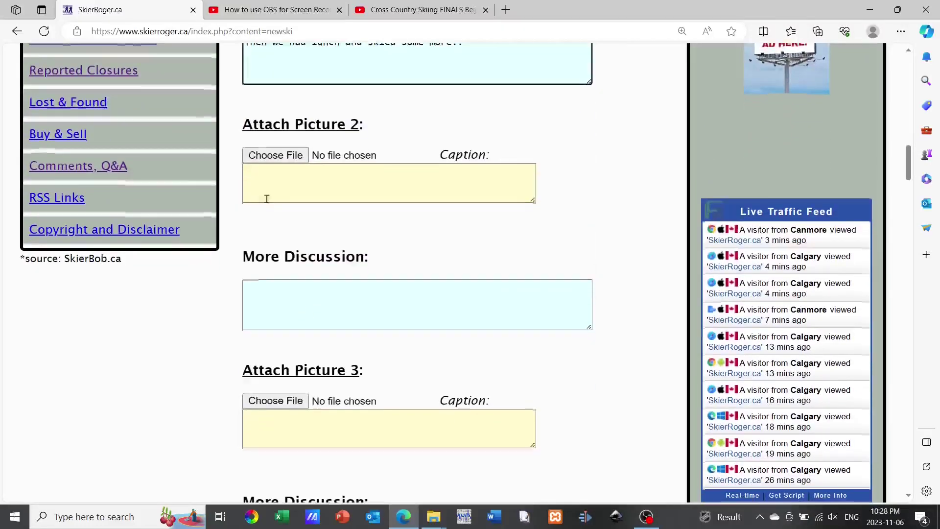
click(269, 161)
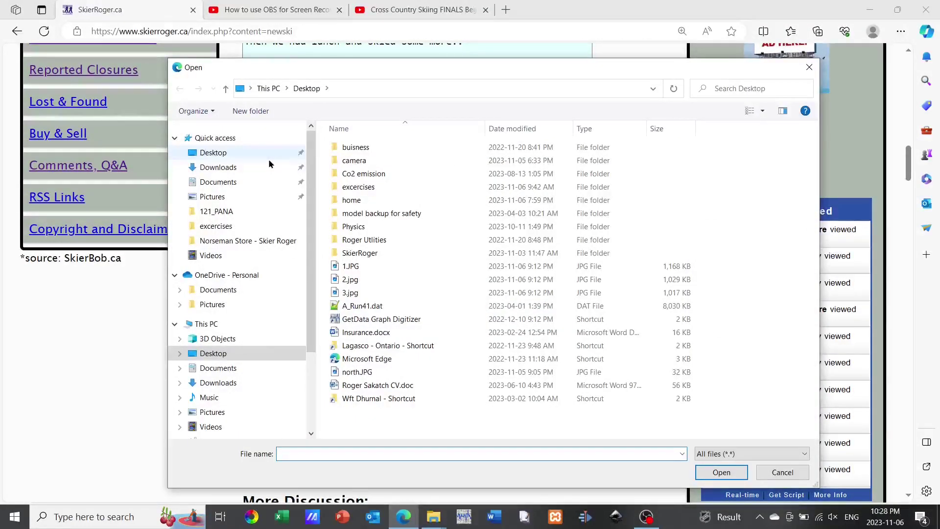
click(340, 283)
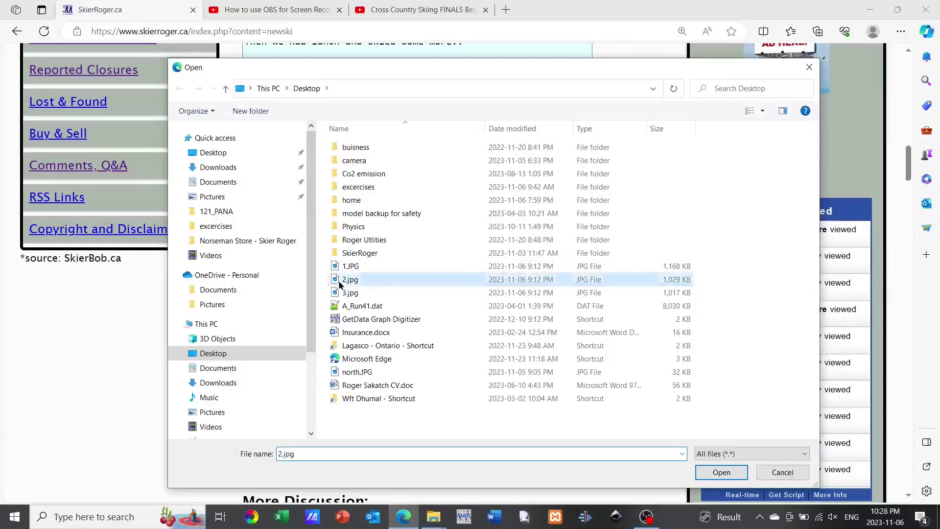
click(729, 479)
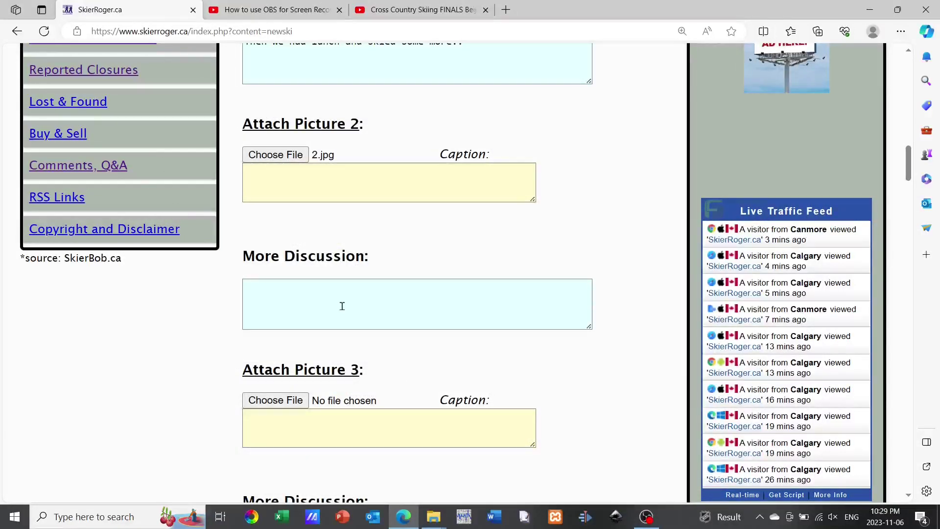
click(301, 184)
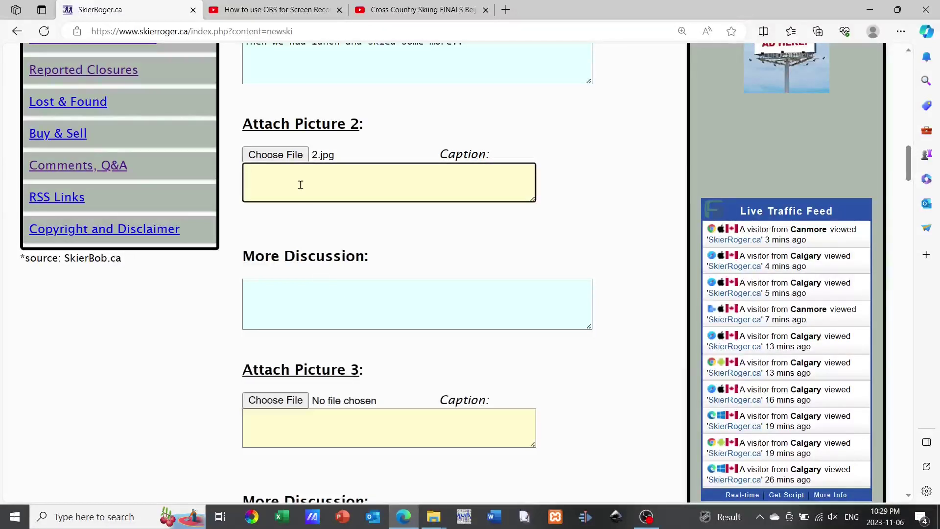
text(a real nice day)
click(468, 302)
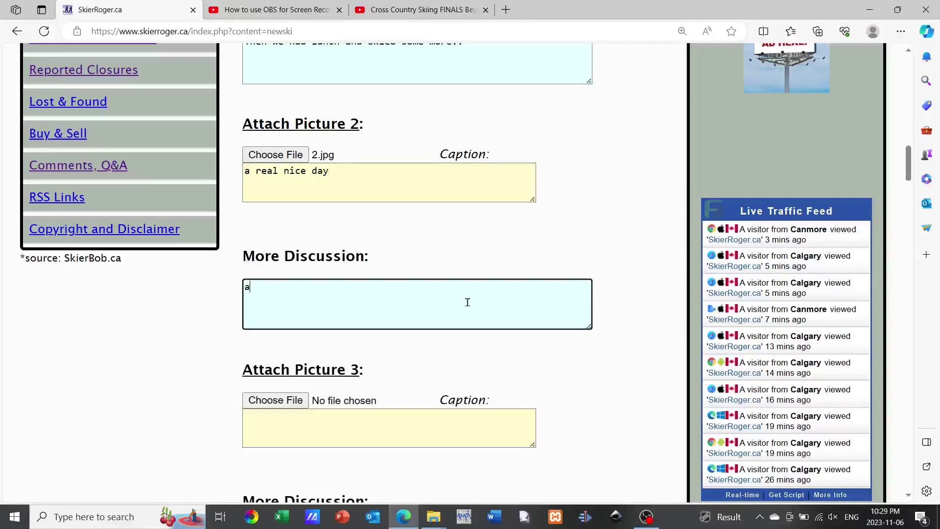
Step: Write 'and finally we went to the top' in the discussion box after picture 2
text(nd finally)
text(we)
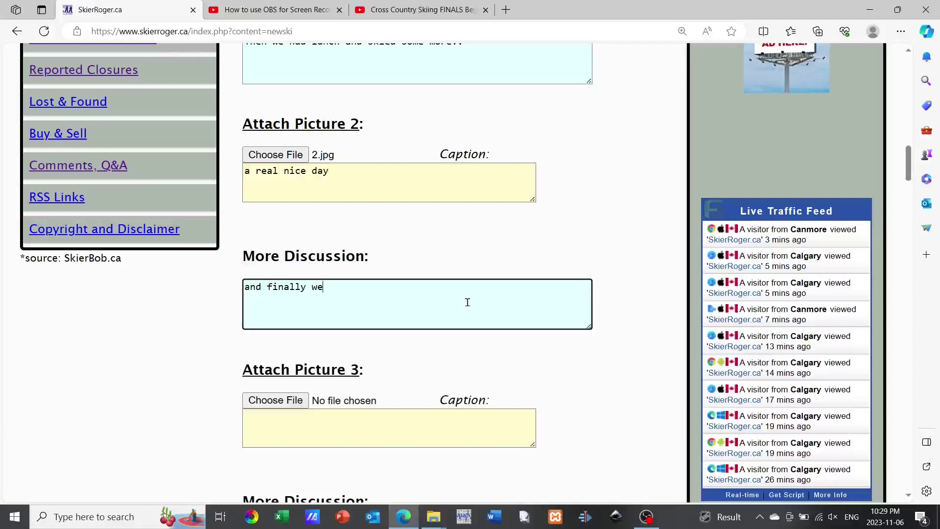
text( went t)
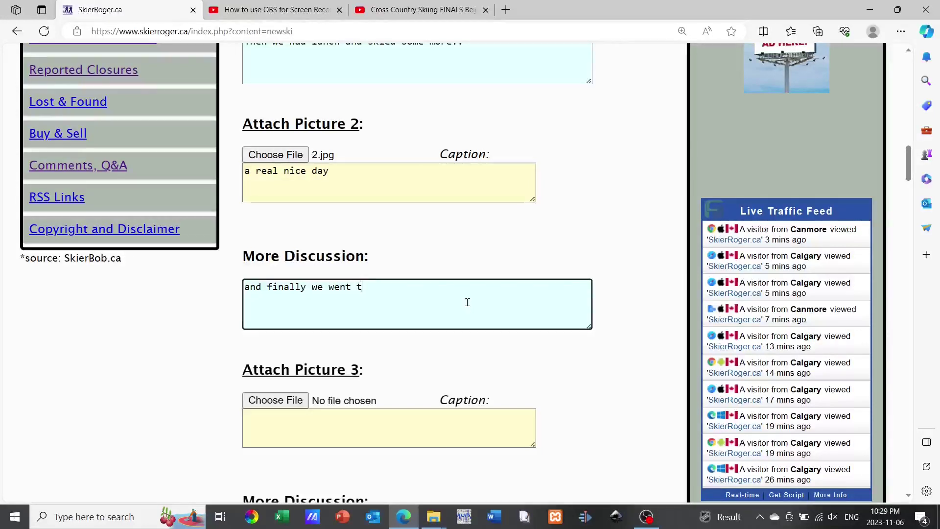
text(o the top)
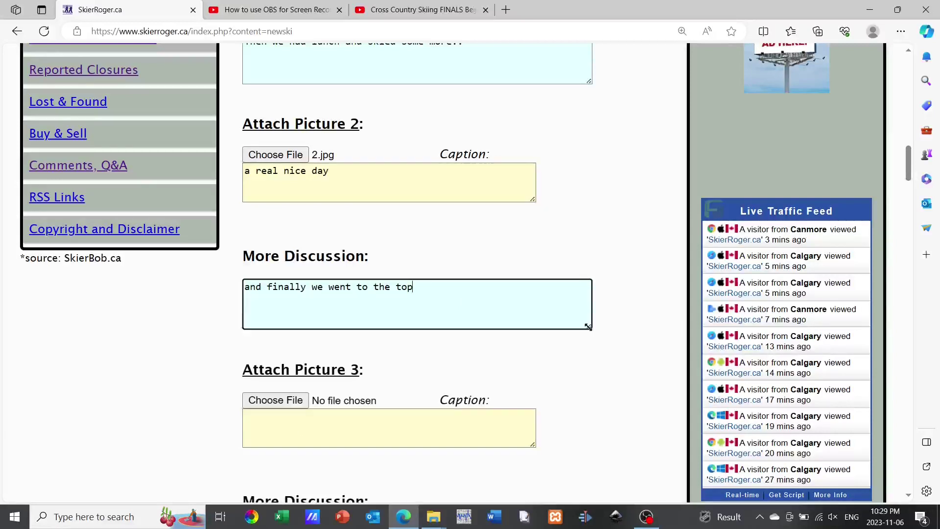
Step: Shrink the discussion box below picture 2 and make picture 2's caption box taller
drag(590, 326, 544, 305)
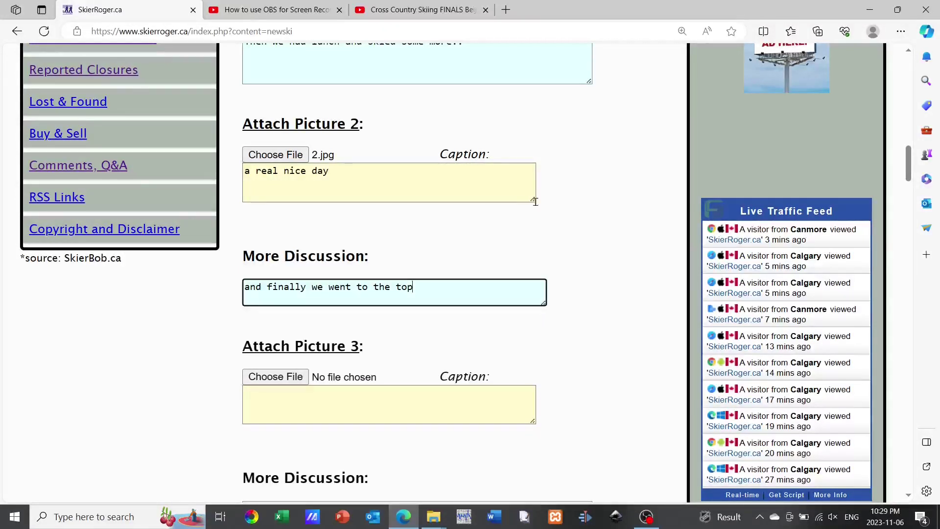
mouse_move(533, 199)
mouse_down()
mouse_move(585, 253)
mouse_move(552, 216)
mouse_move(529, 209)
mouse_up()
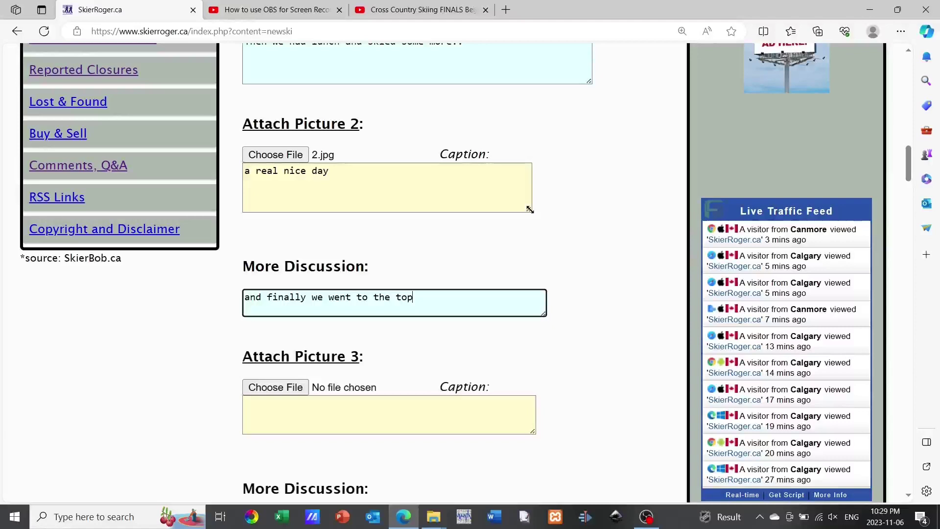
Step: Attach 3.jpg as Picture 3 and caption it 'my final picture'
click(276, 387)
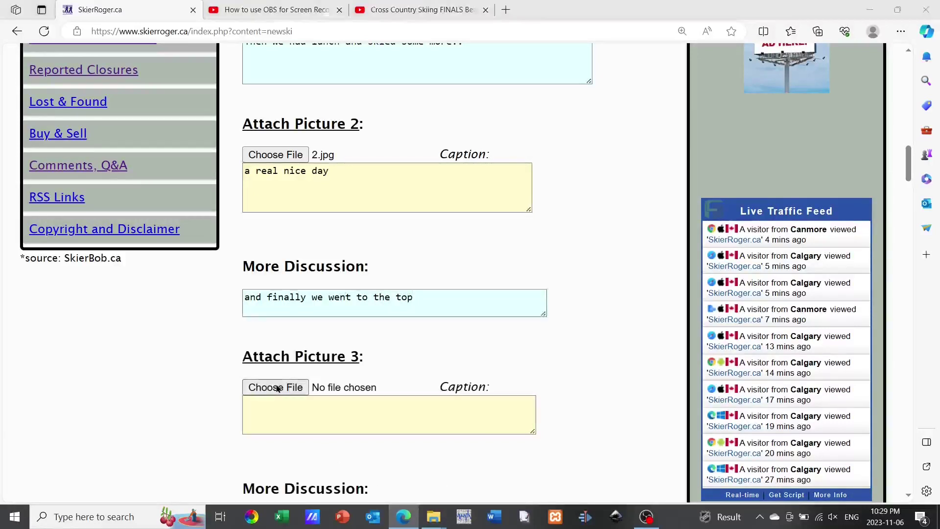
click(345, 292)
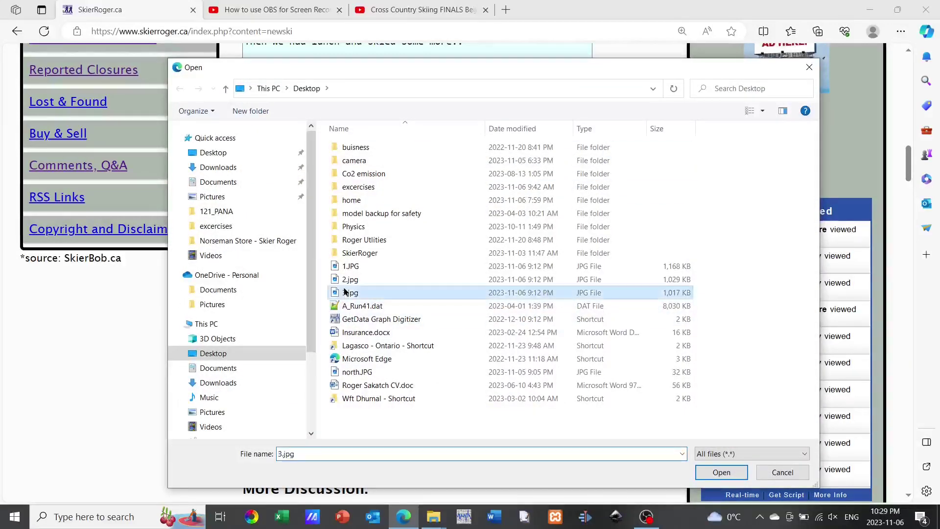
click(720, 472)
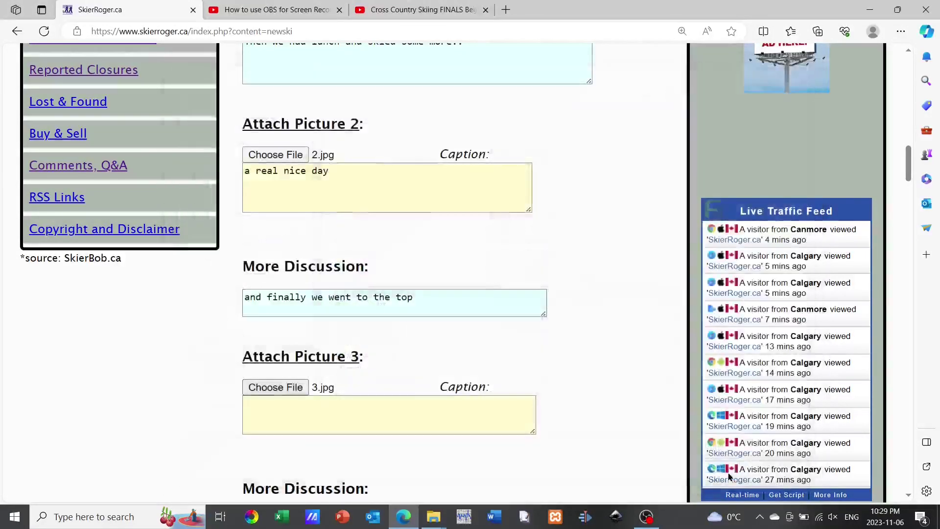
click(365, 428)
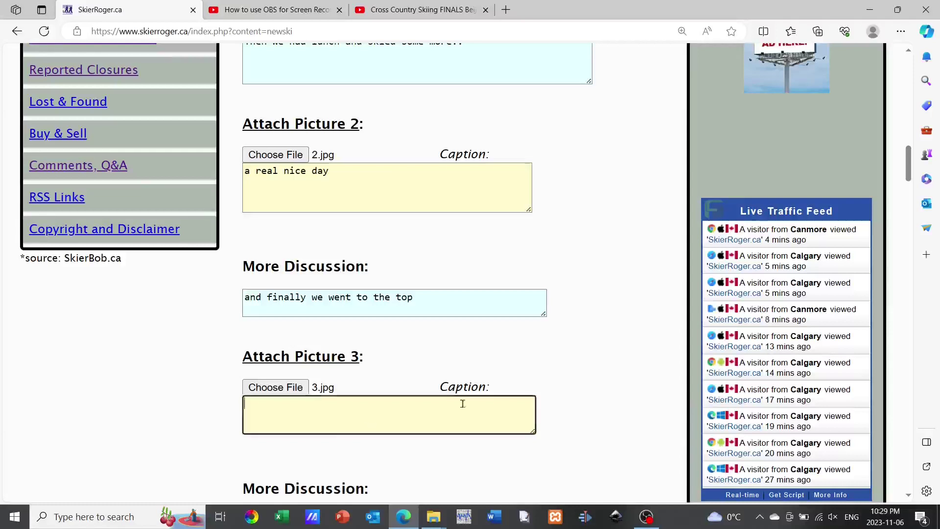
text(my)
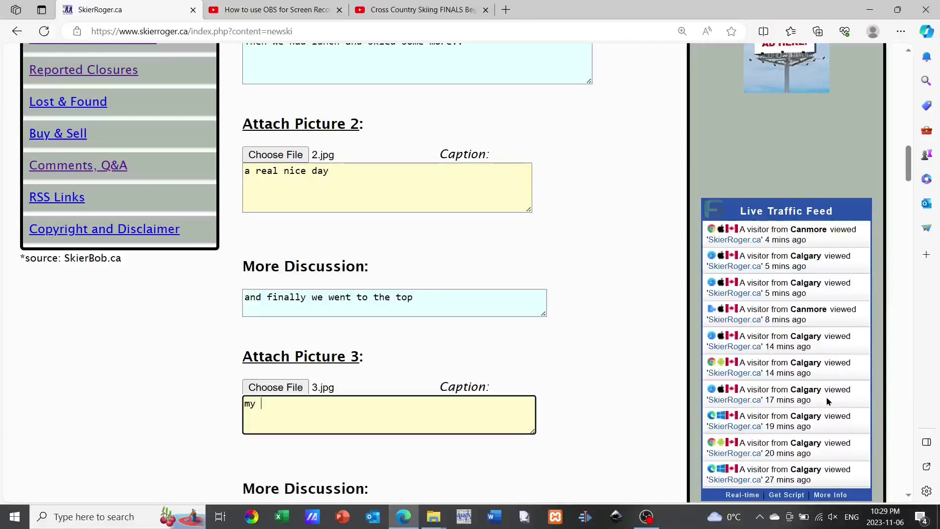
text( final picture)
Step: Change the picture number displayed on the main page from 1 to 2
scroll(456, 313, down, 15)
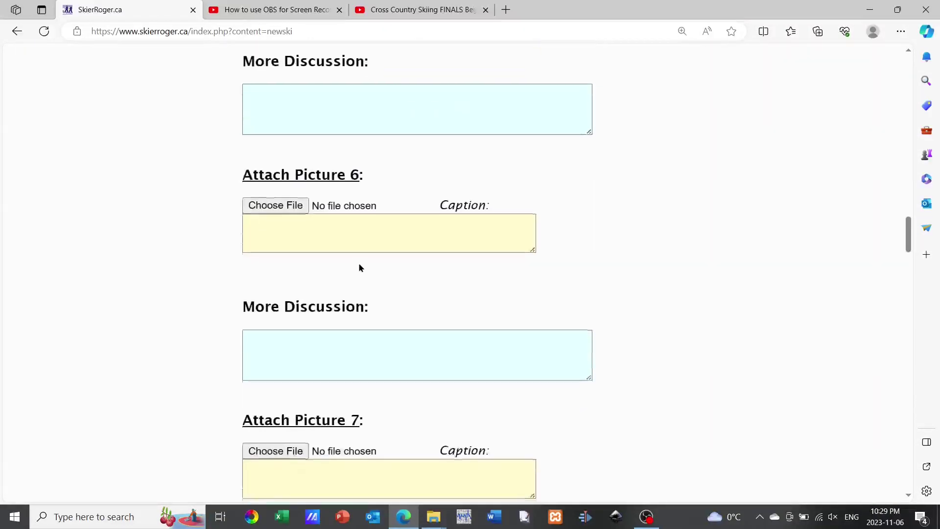
scroll(359, 267, down, 14)
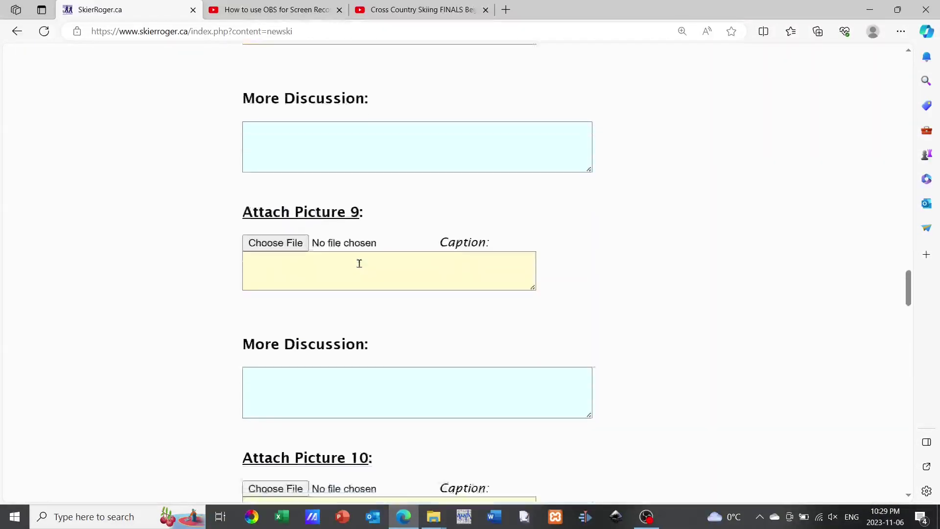
scroll(359, 263, down, 17)
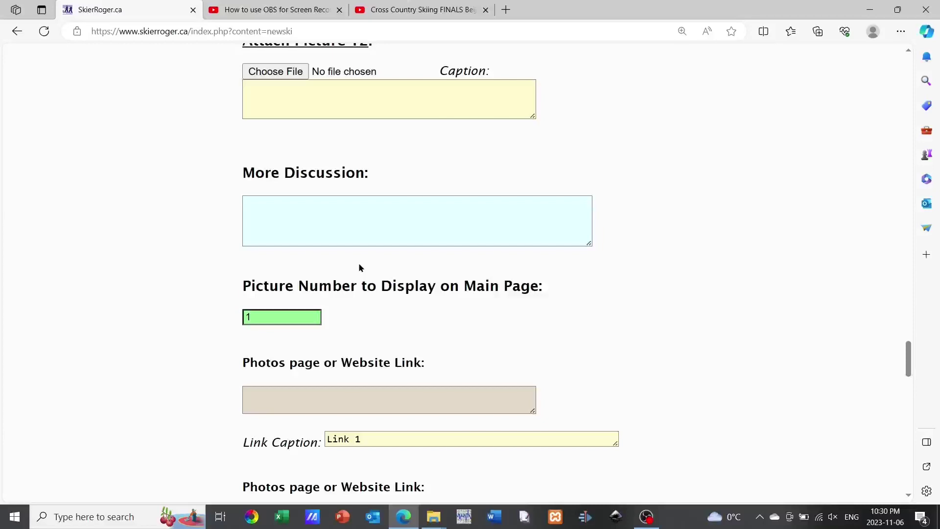
double_click(248, 316)
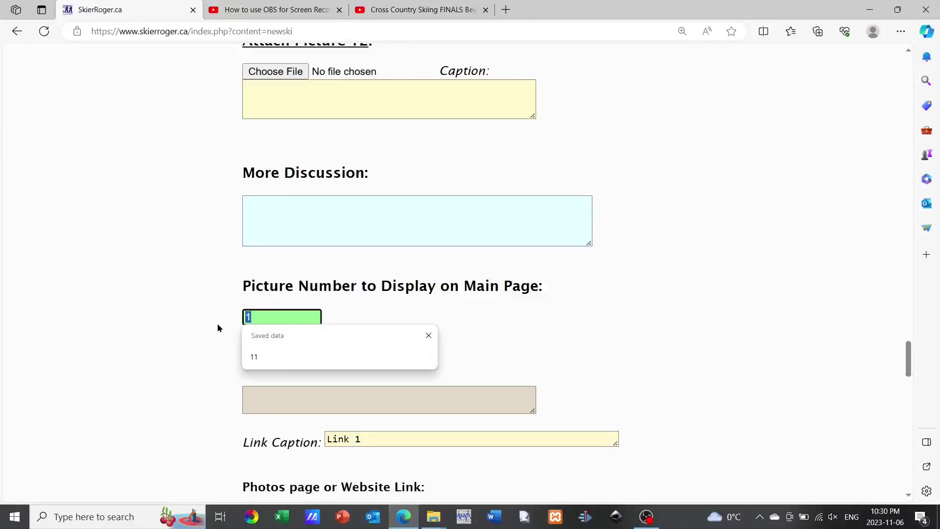
text(2)
click(443, 351)
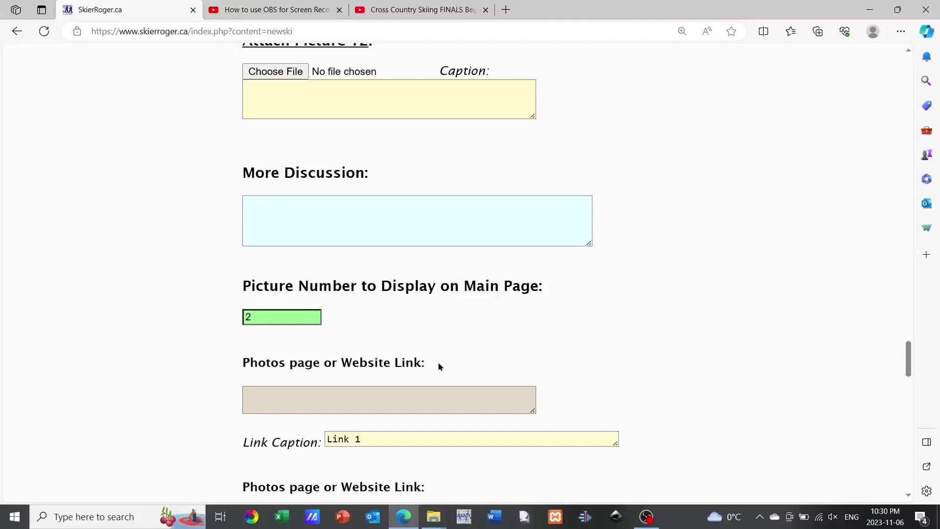
click(367, 392)
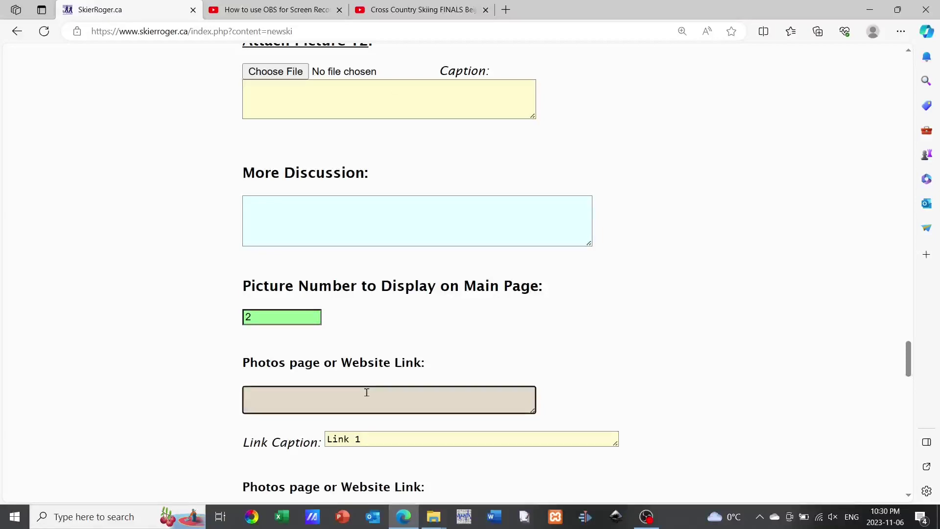
Step: Copy the cross-country skiing video's YouTube address and return to the trip report form
mouse_move(394, 15)
click(394, 15)
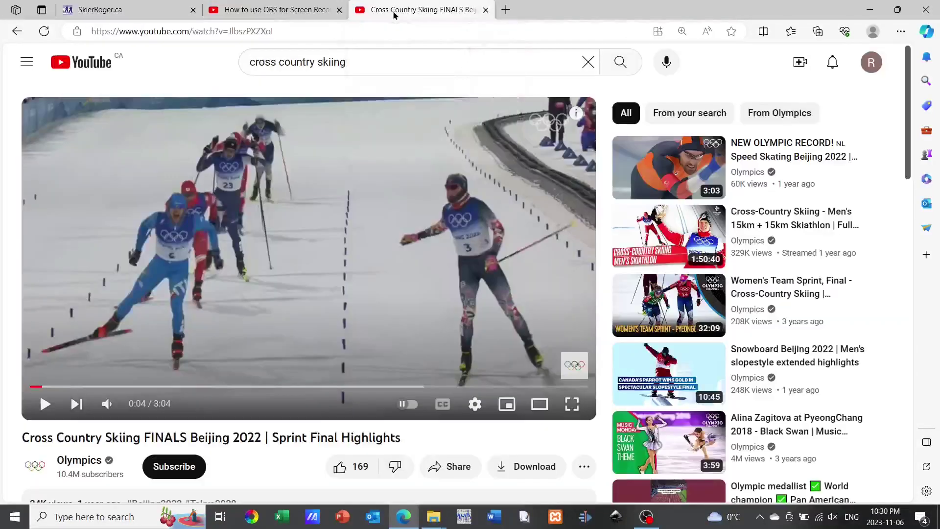
click(46, 403)
click(48, 404)
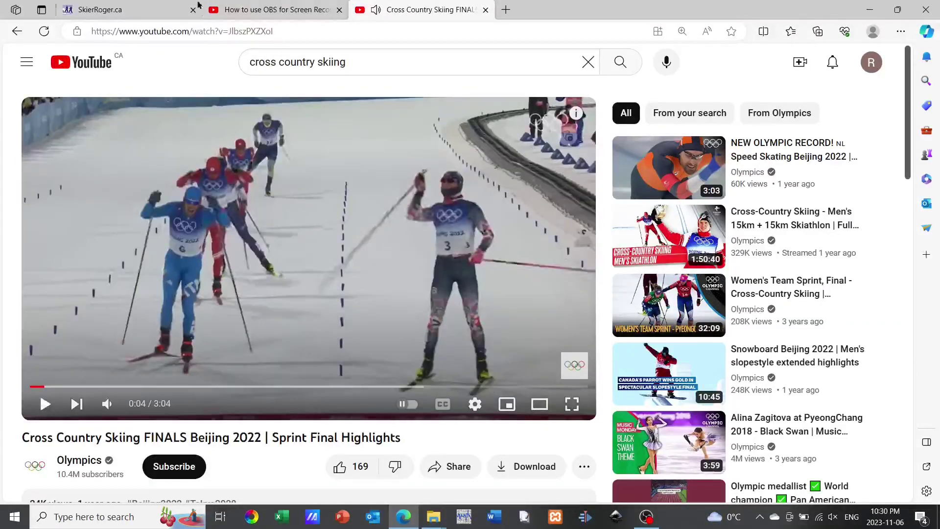
click(190, 36)
right_click(189, 31)
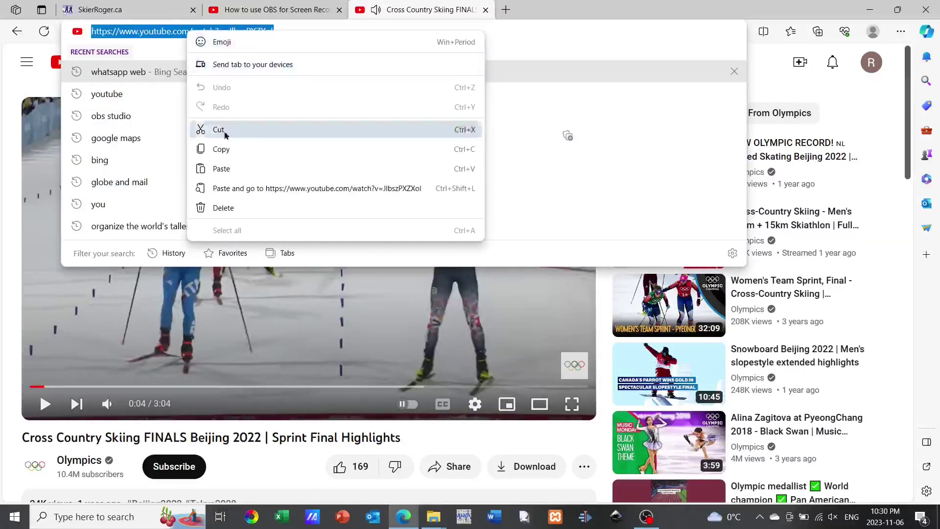
click(228, 149)
key(ctrl+1)
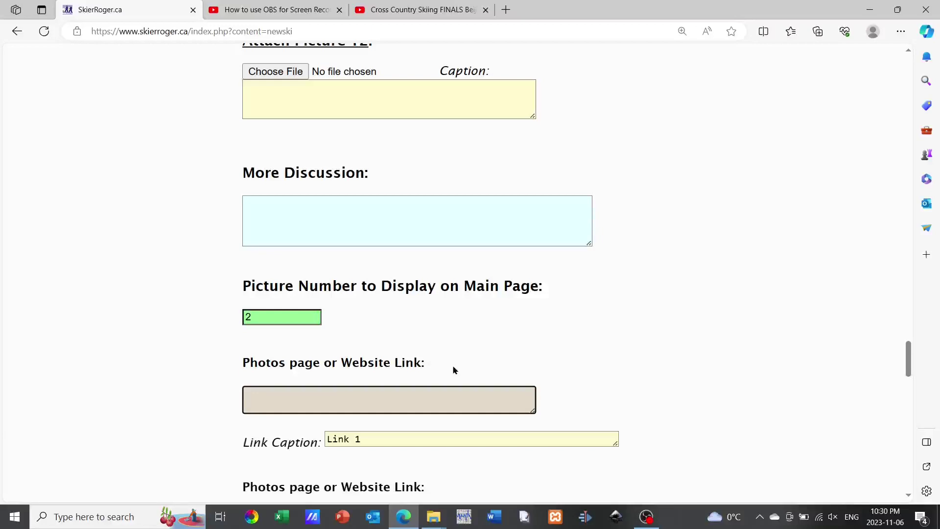
Step: Paste the YouTube address as the first website link, captioned 'some great skiing on this video'
key(ctrl+v)
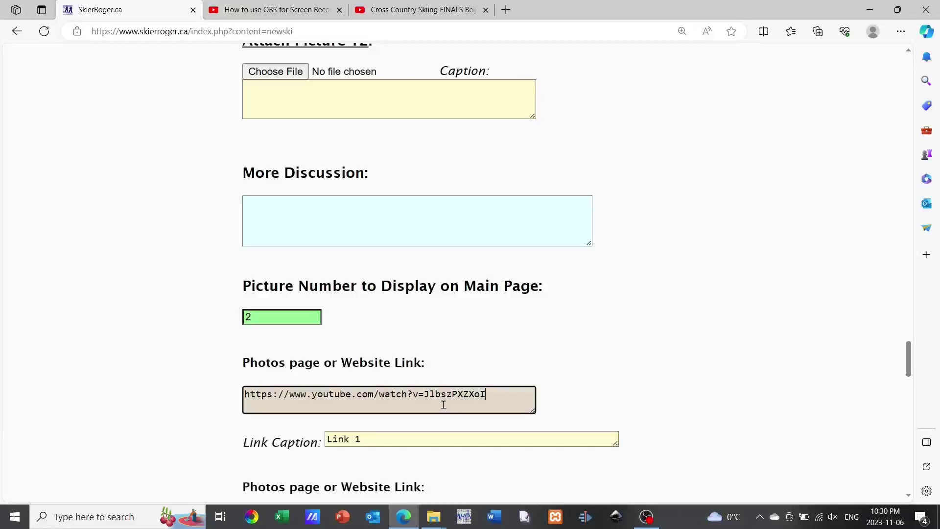
triple_click(424, 436)
text(some)
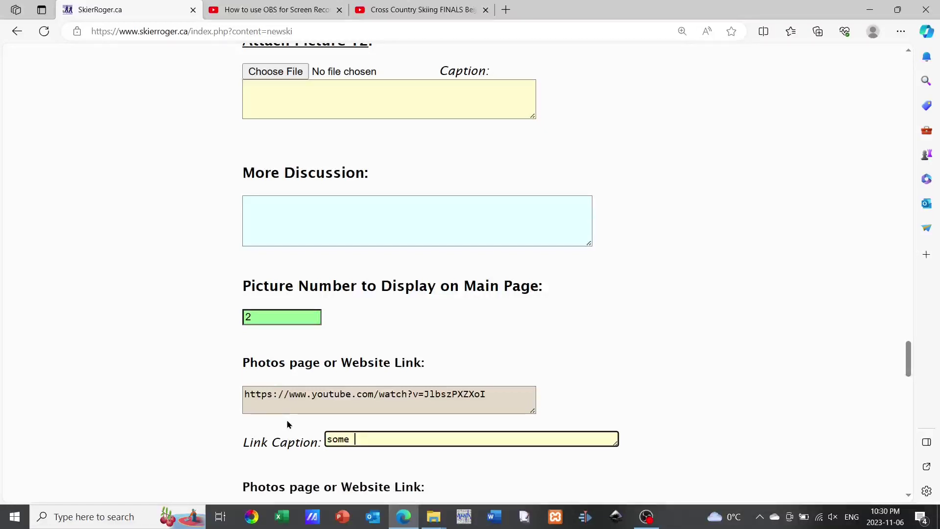
text( great s)
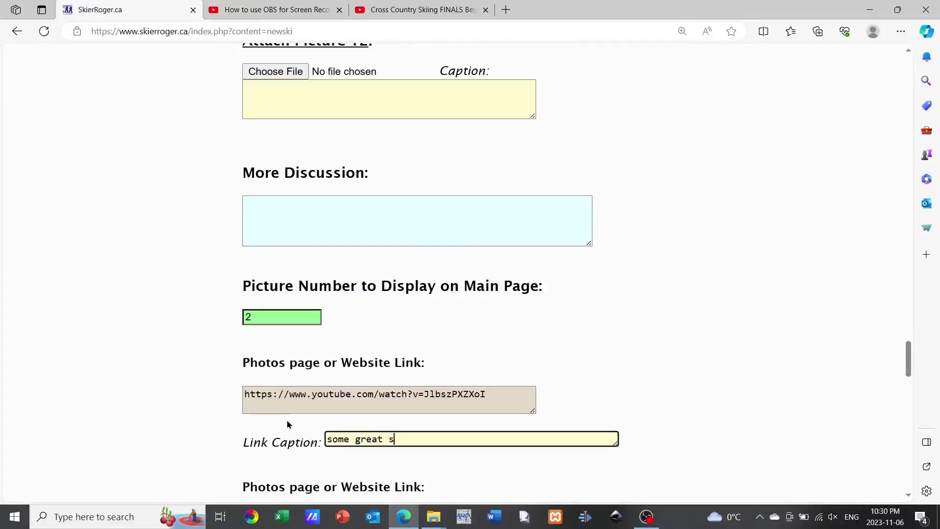
text(kiing on this video)
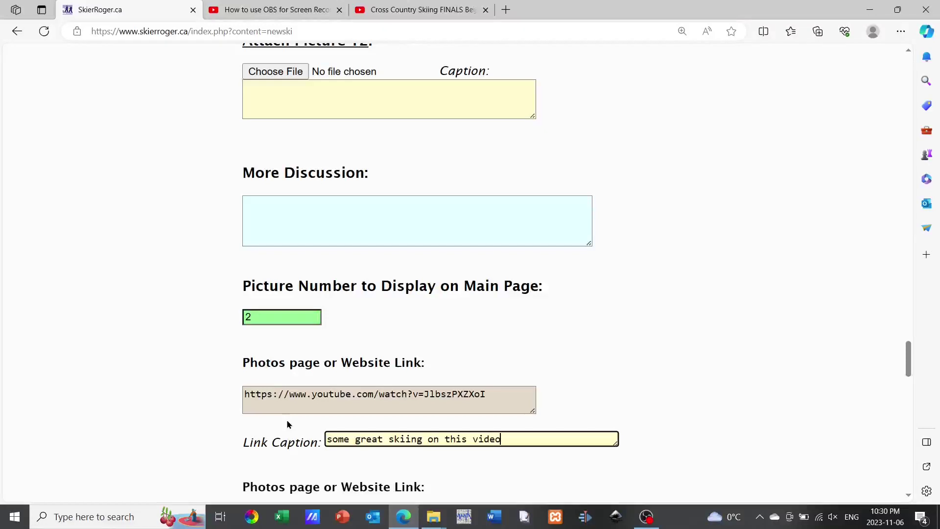
scroll(380, 339, down, 7)
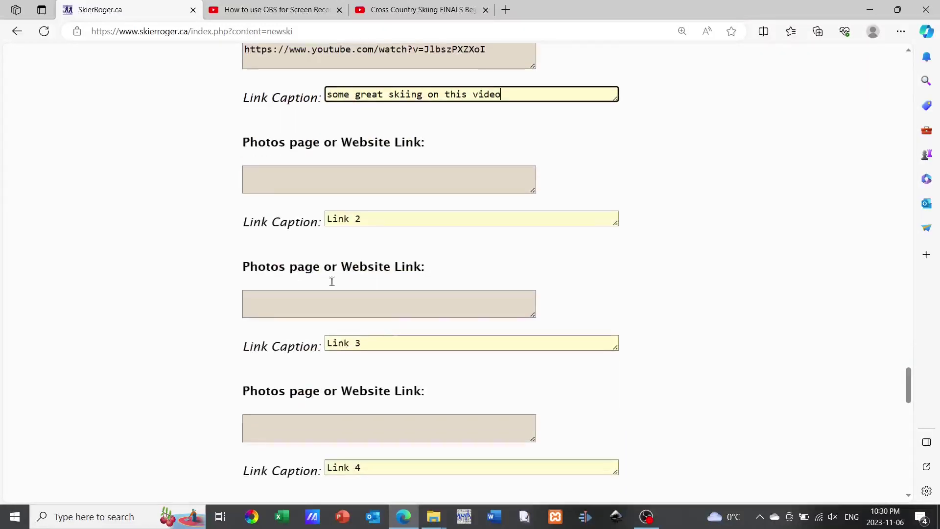
click(249, 171)
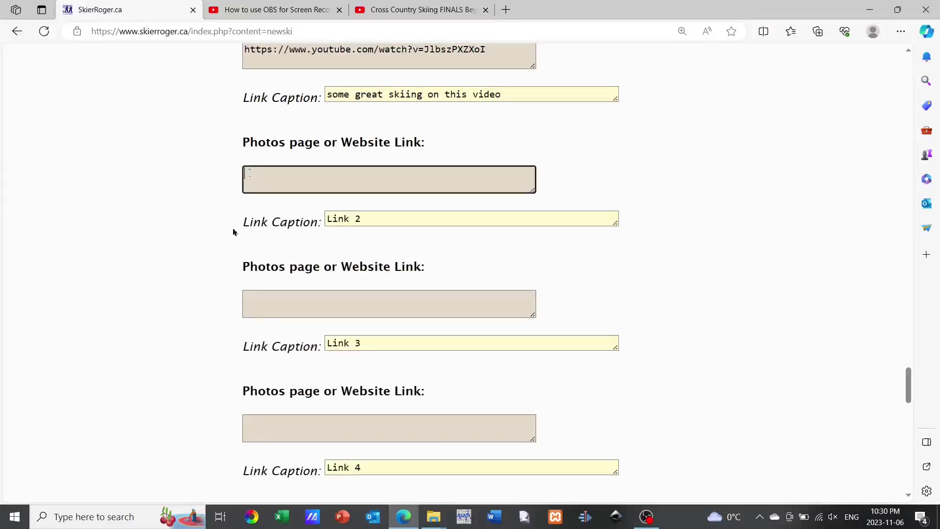
scroll(216, 256, down, 7)
Step: Tick Ribbon Creek under Kananaskis Region as the report's area
scroll(217, 258, down, 2)
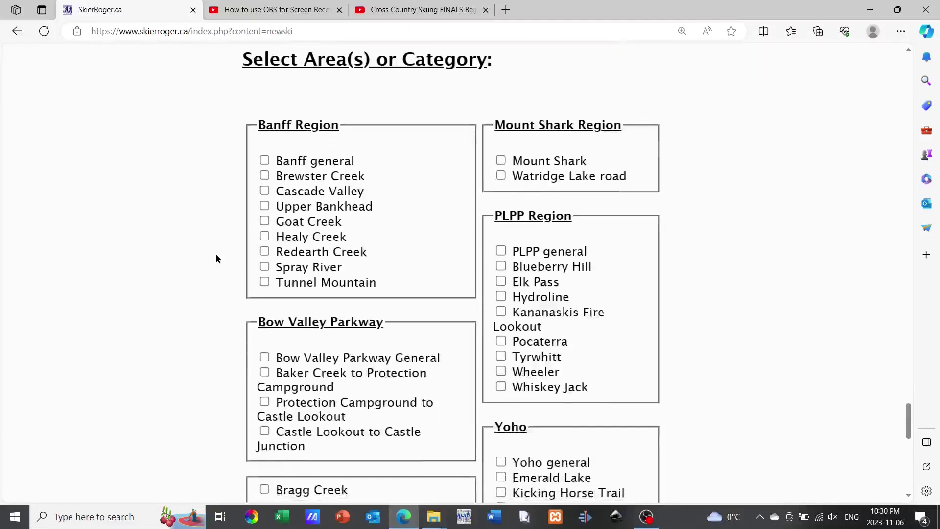
scroll(383, 248, down, 5)
scroll(360, 196, up, 5)
scroll(377, 319, down, 5)
scroll(377, 318, down, 5)
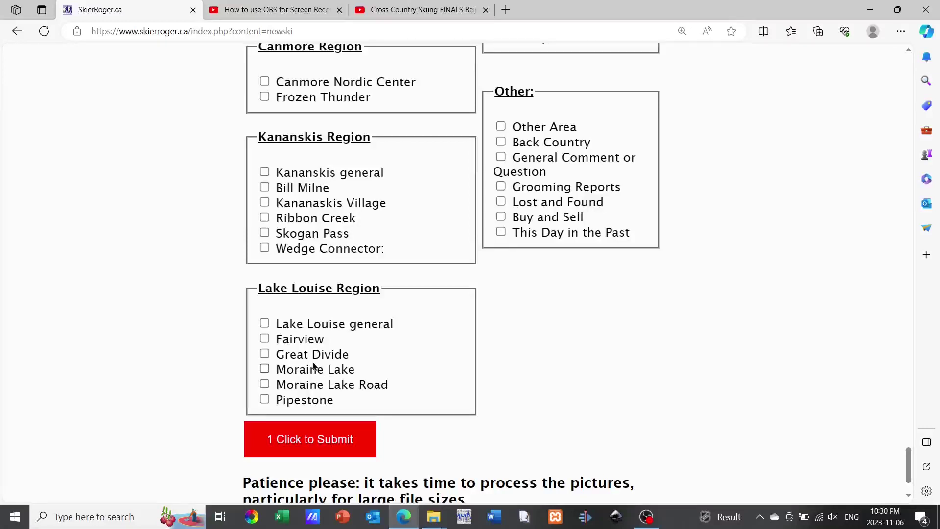
click(265, 219)
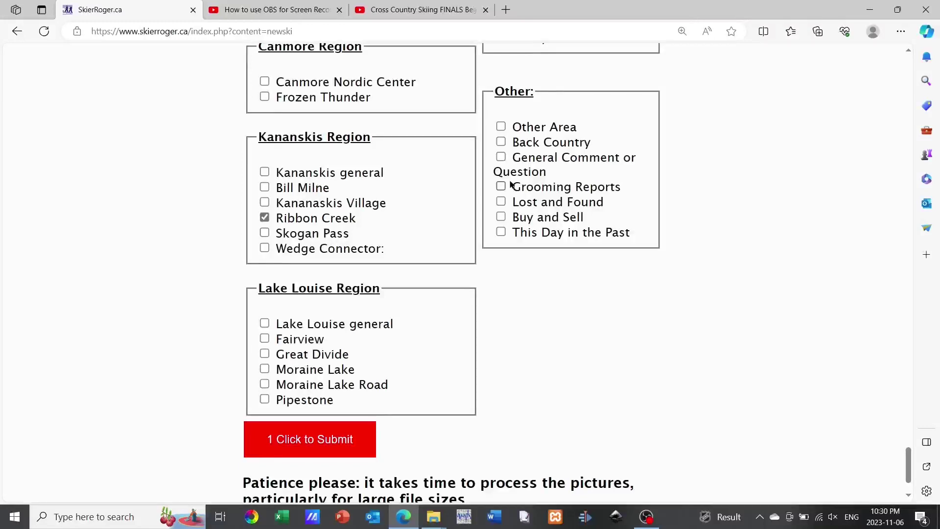
scroll(341, 380, down, 2)
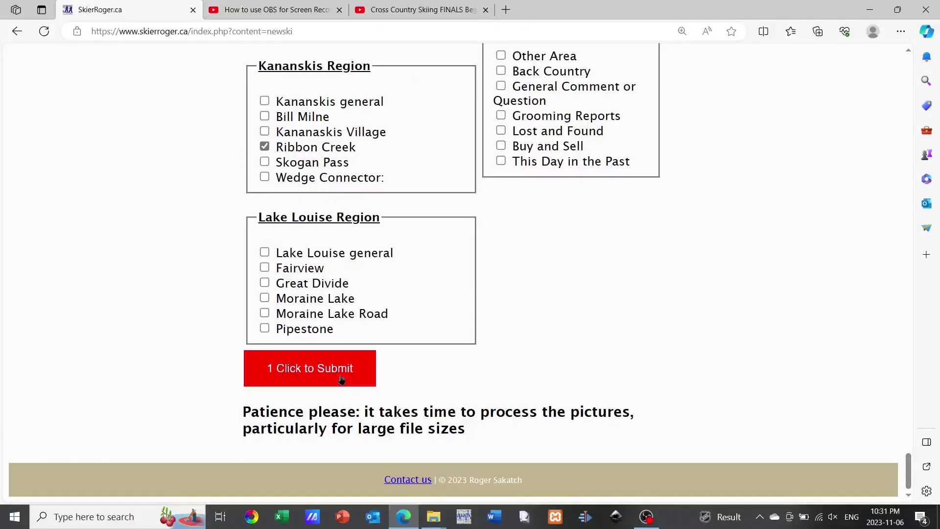
Step: Submit the report and find 'My test Report' (Kananaskis - Ribbon Creek) in the Trip Reports list
click(341, 379)
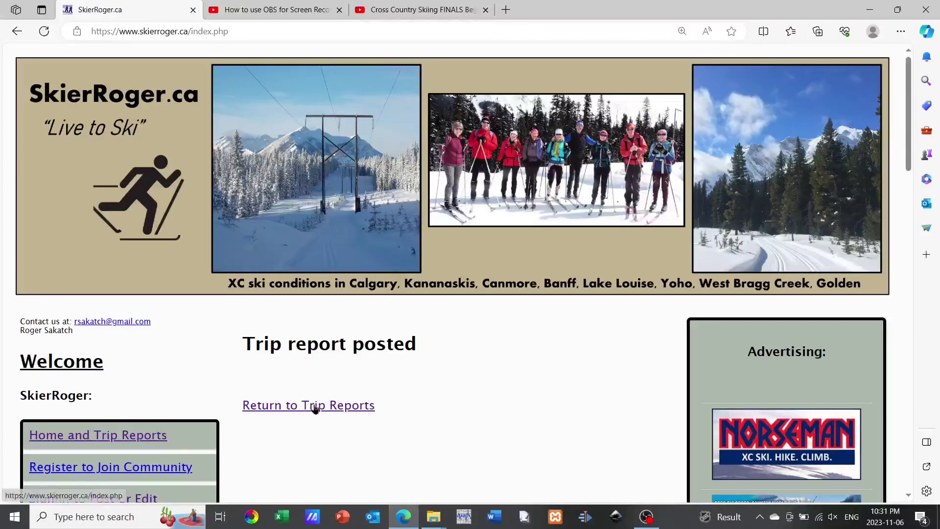
click(315, 406)
scroll(282, 300, down, 7)
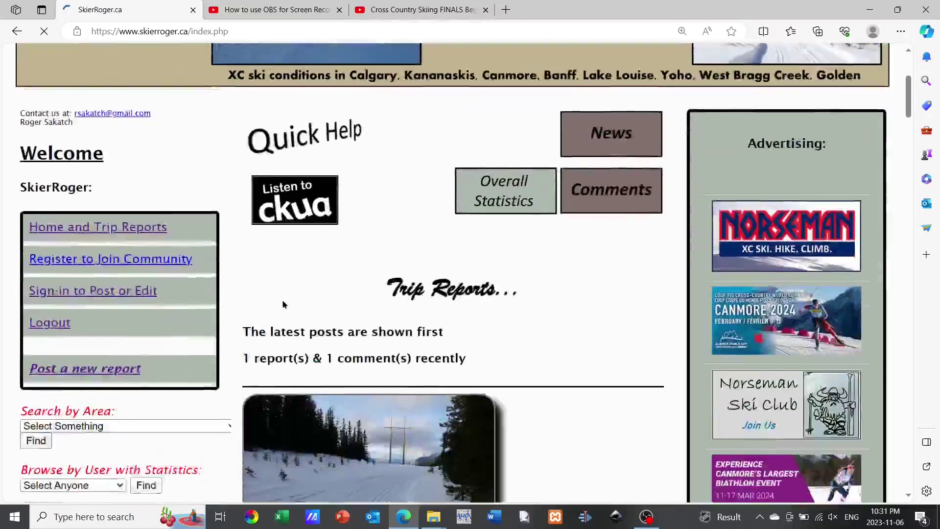
scroll(299, 356, down, 2)
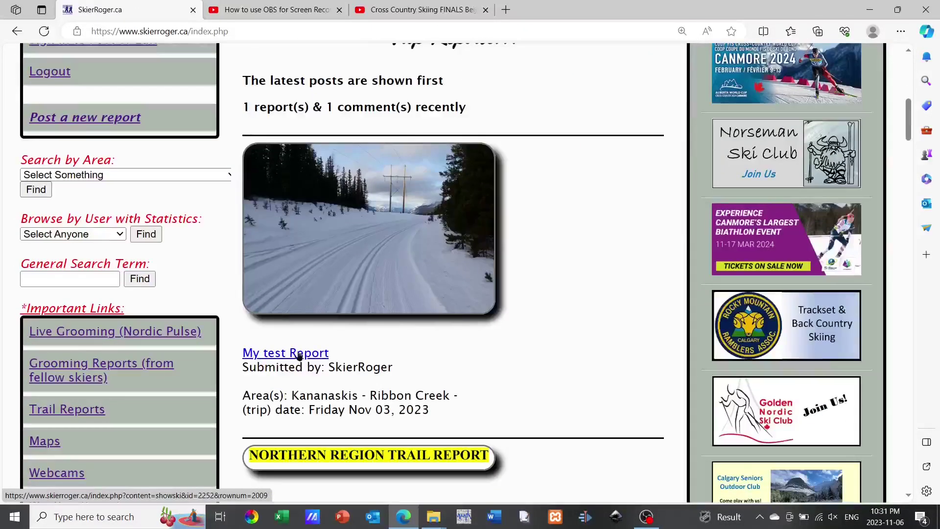
click(300, 353)
scroll(315, 274, down, 8)
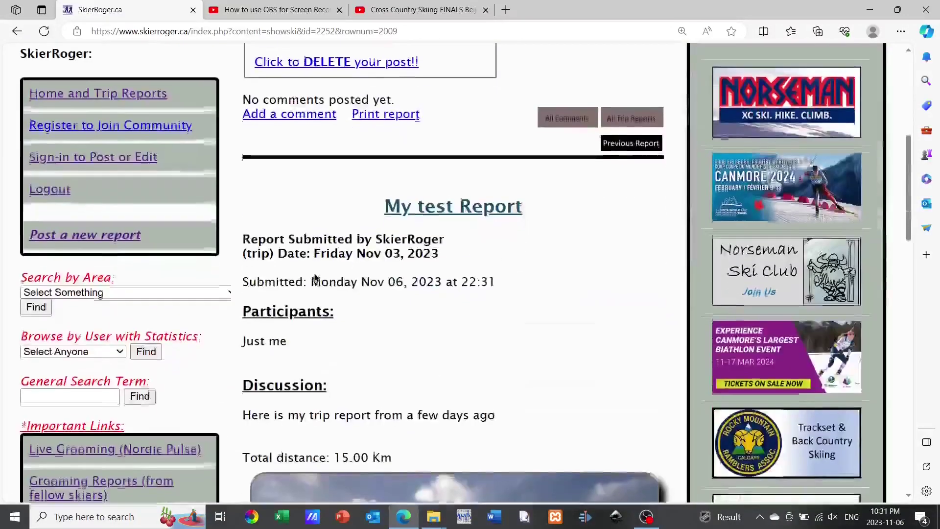
scroll(314, 274, down, 3)
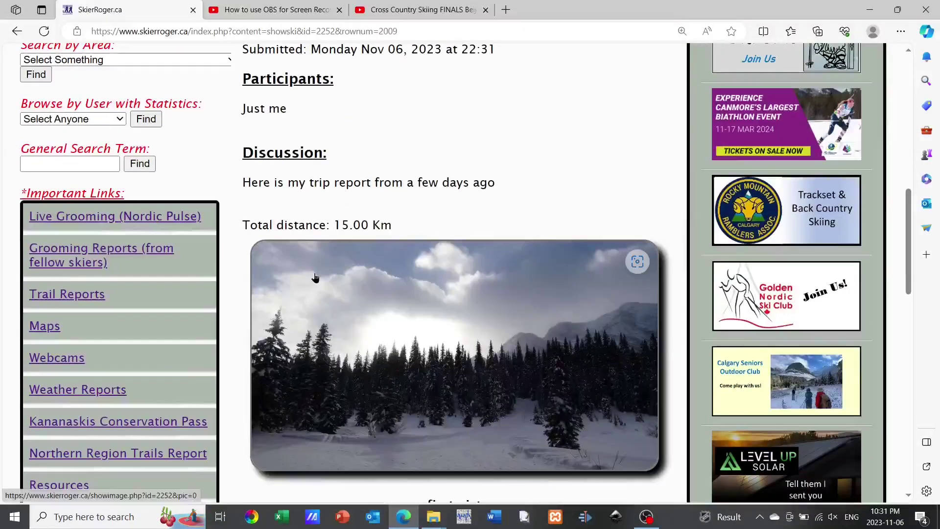
scroll(315, 275, up, 1)
scroll(315, 277, up, 4)
scroll(315, 277, down, 12)
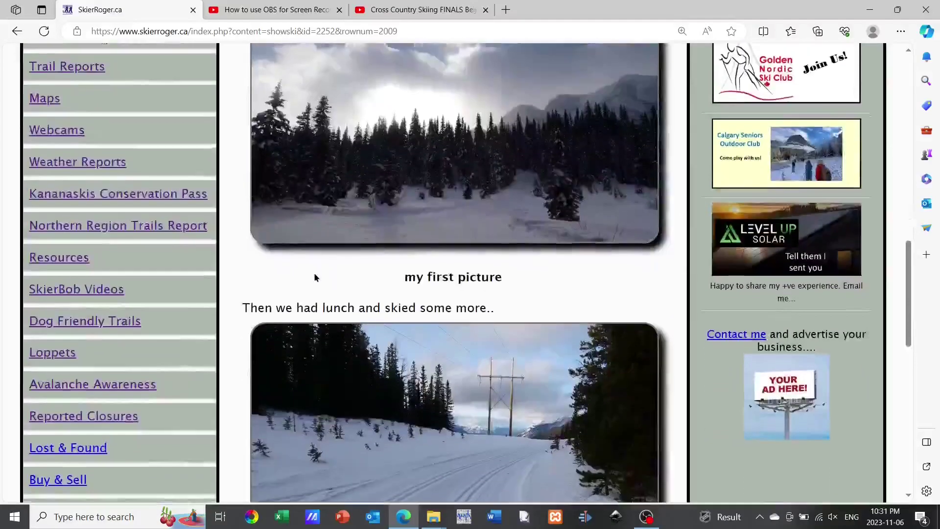
scroll(315, 277, down, 9)
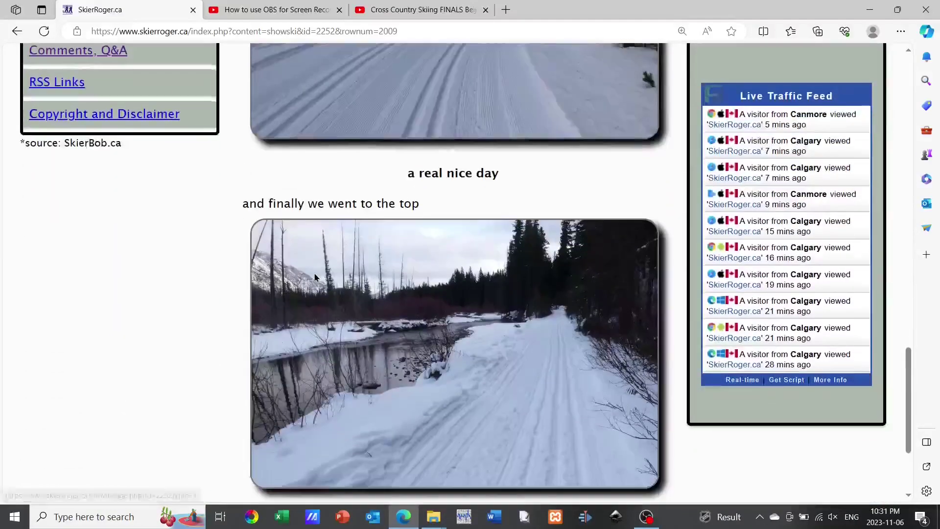
scroll(314, 277, down, 1)
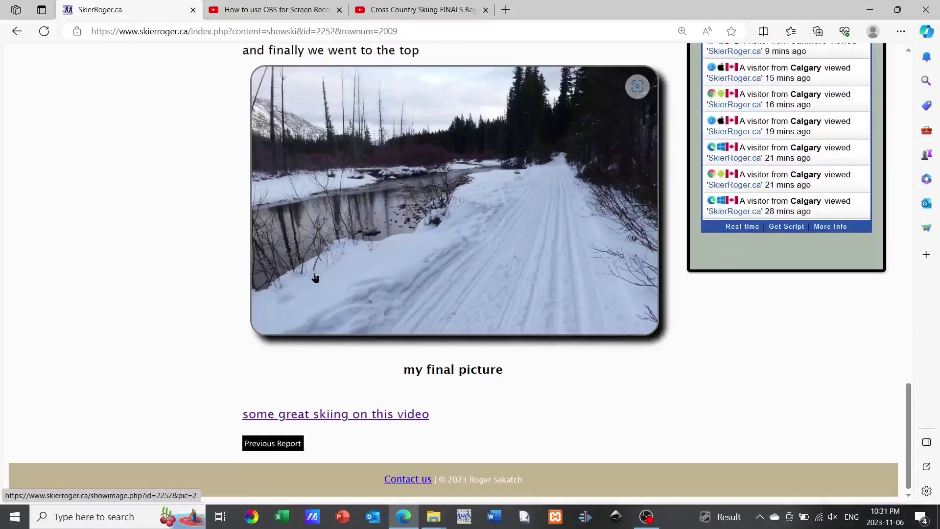
scroll(315, 278, up, 12)
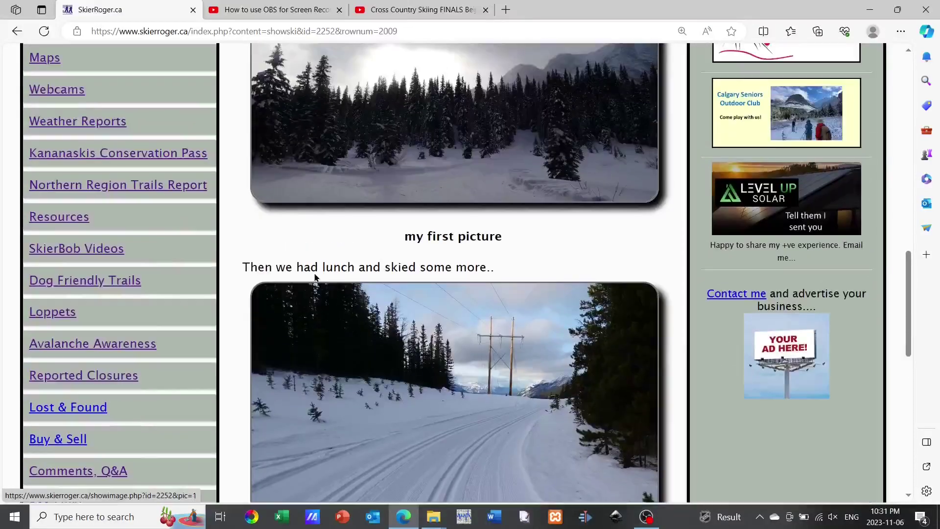
scroll(315, 277, up, 9)
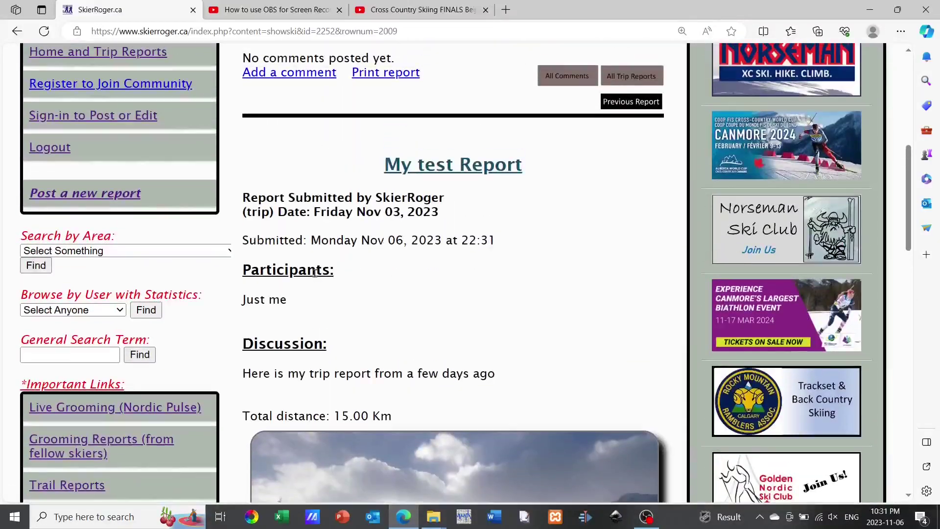
scroll(315, 273, up, 2)
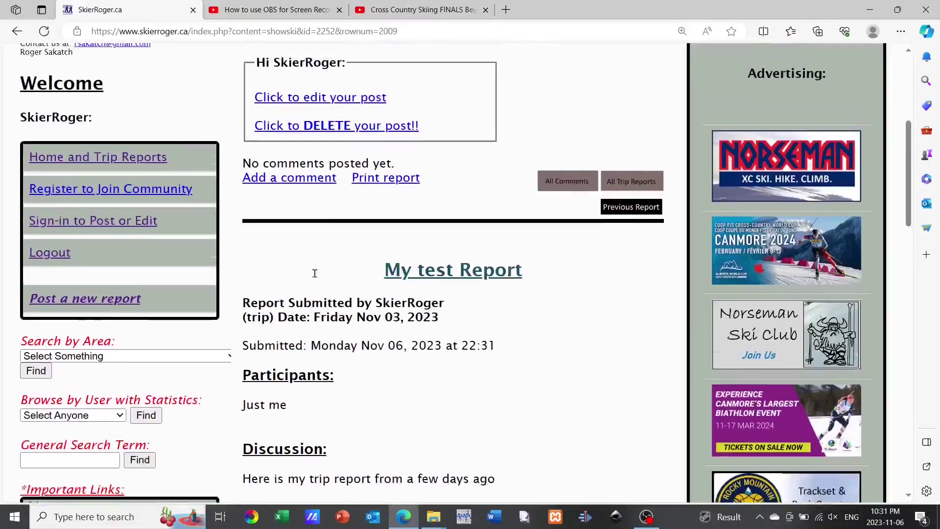
scroll(315, 273, down, 2)
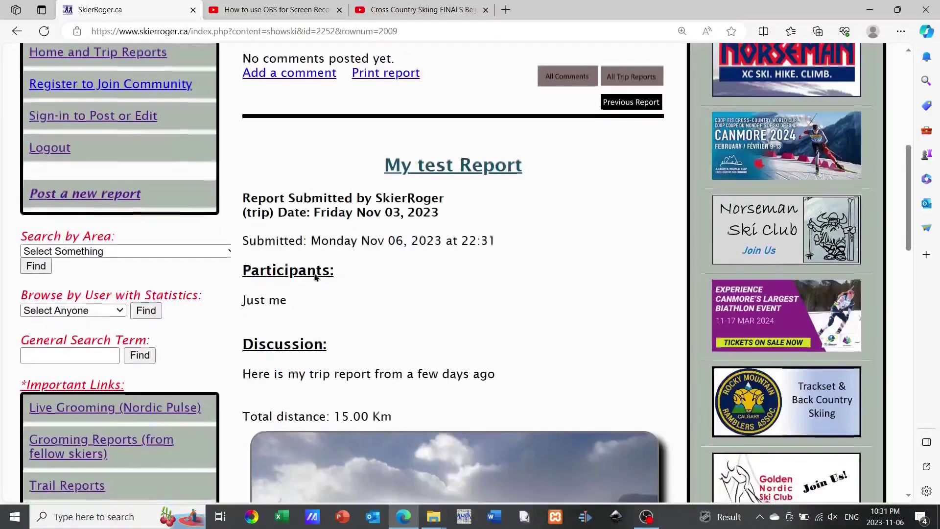
scroll(315, 272, up, 2)
Step: Open 'My test Report' for editing and review its 15.00 km distance, captions and Ribbon Creek tag
click(311, 105)
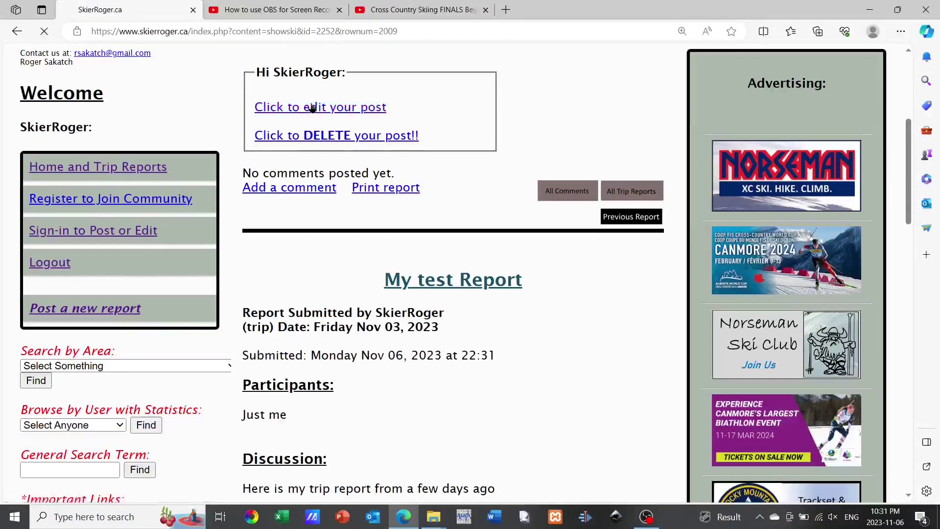
scroll(255, 255, down, 12)
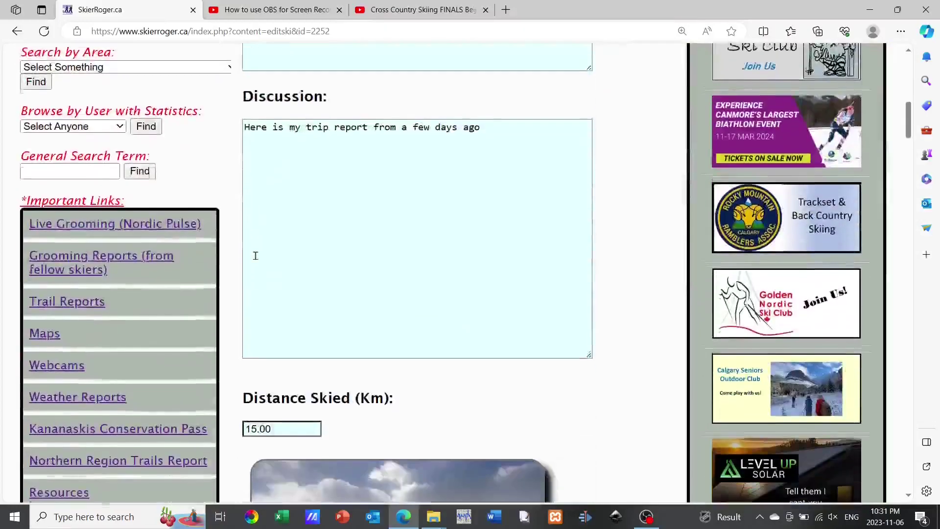
scroll(255, 260, down, 8)
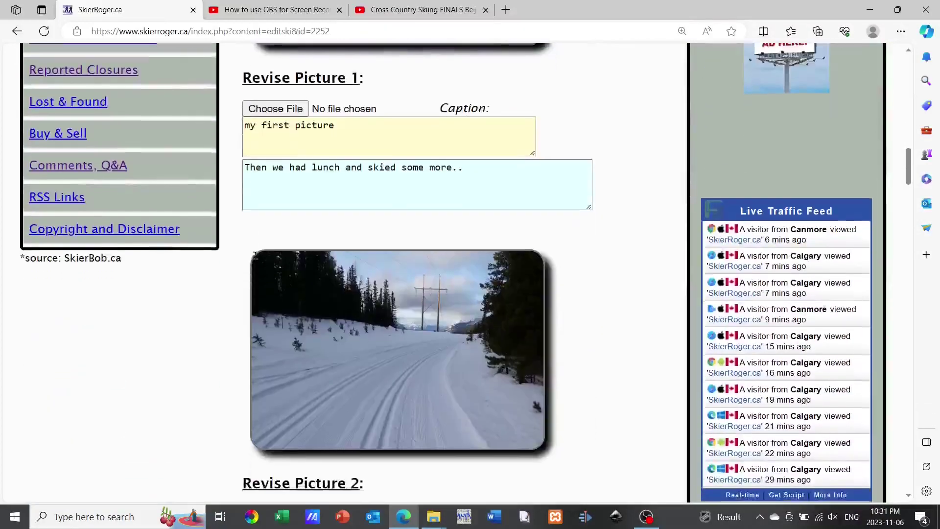
scroll(256, 260, down, 12)
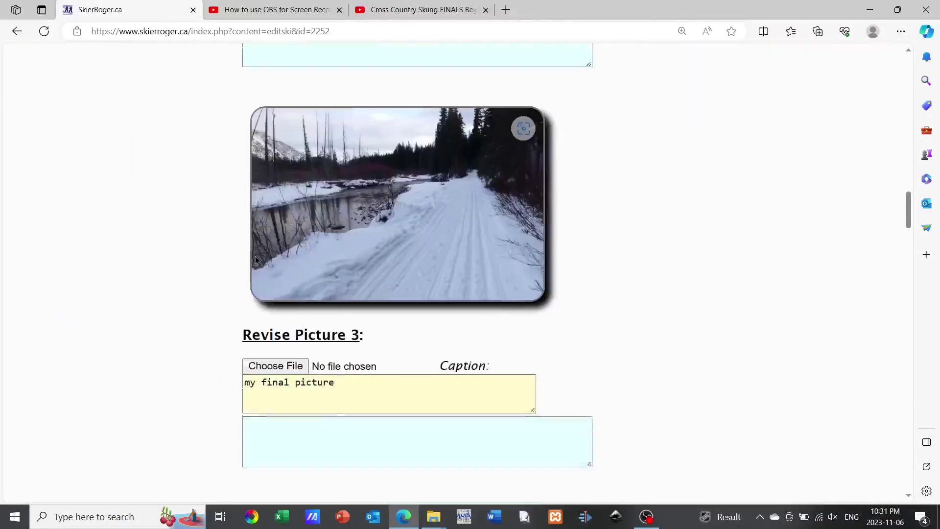
scroll(256, 256, down, 12)
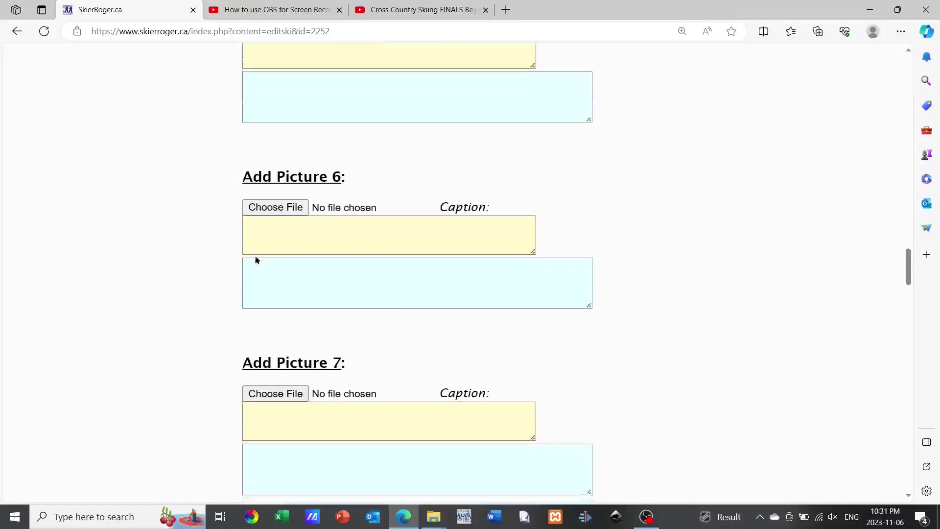
scroll(256, 256, down, 4)
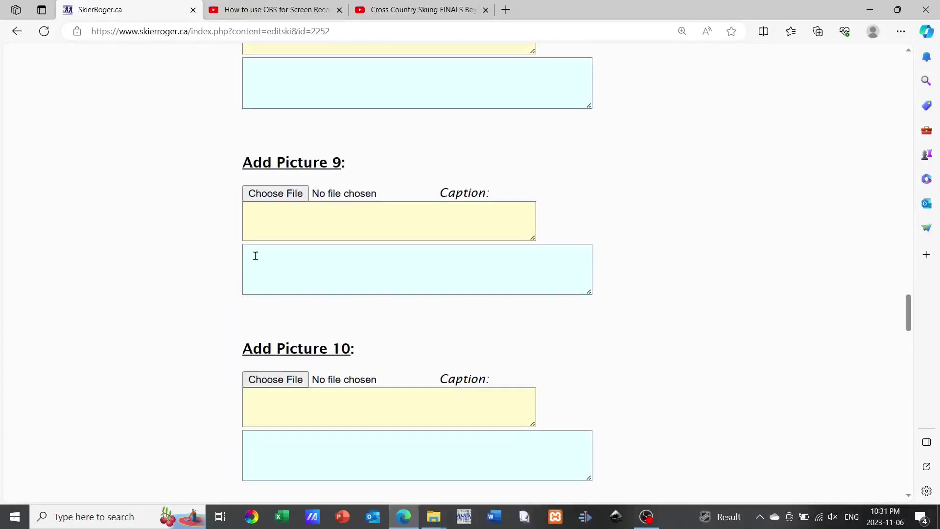
drag(908, 313, 919, 462)
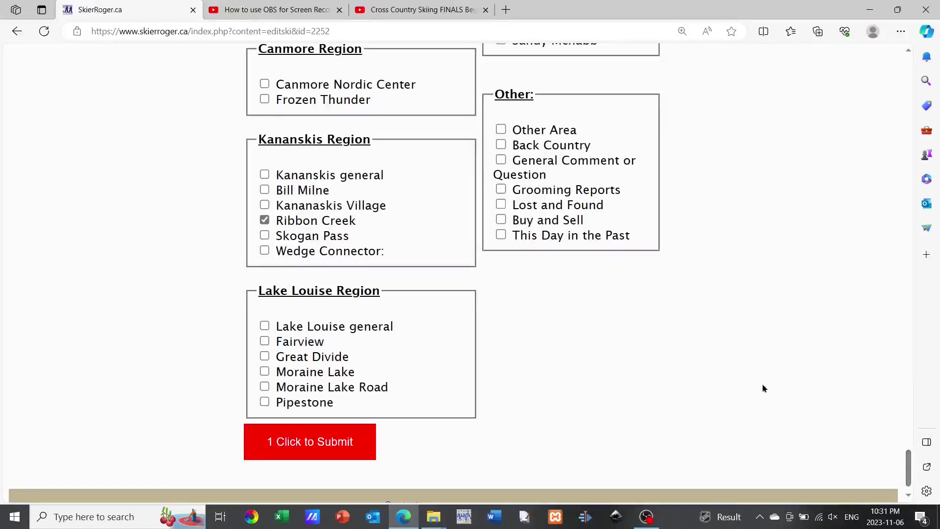
scroll(457, 327, up, 9)
scroll(459, 328, up, 20)
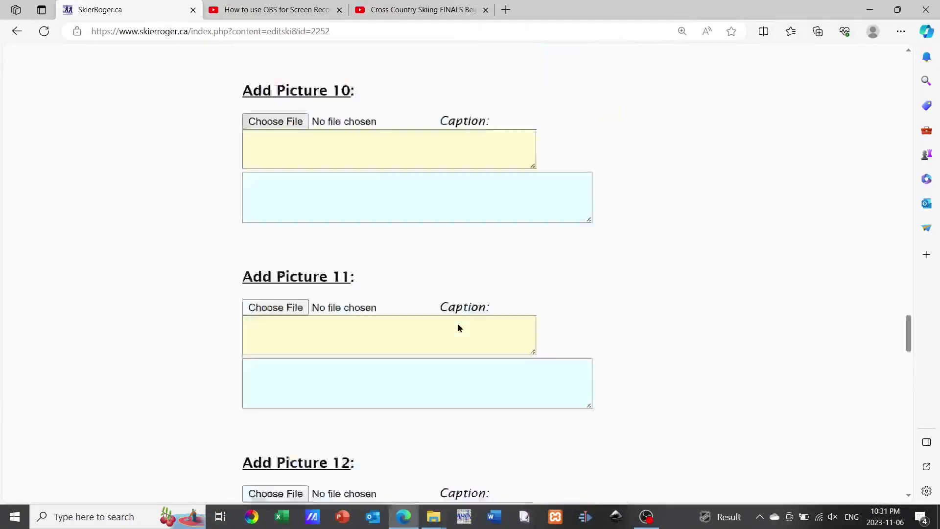
scroll(458, 328, up, 15)
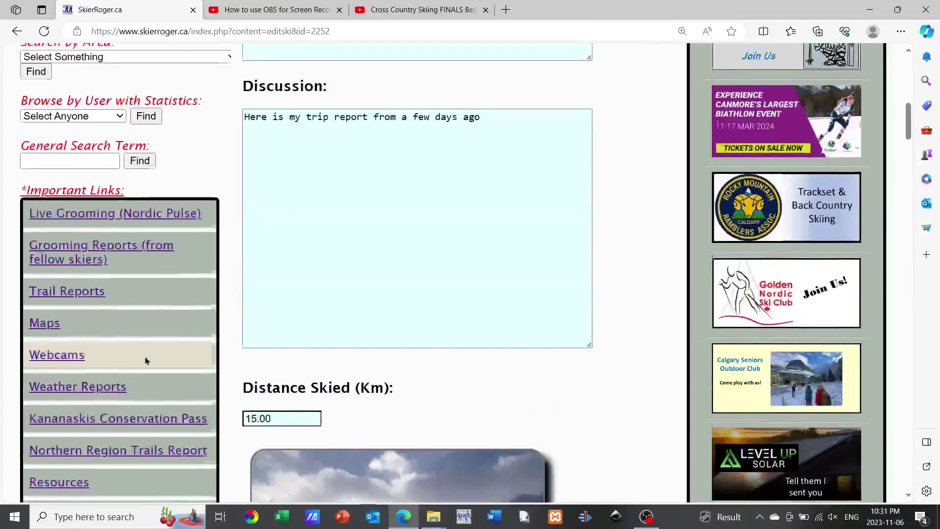
Step: Open 'My test Report' from the home page's trip report list
click(98, 204)
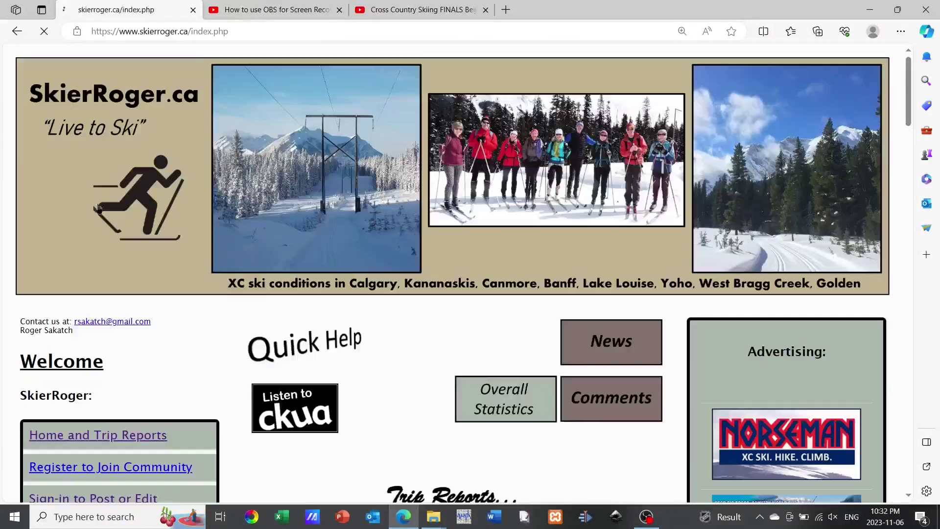
scroll(428, 302, down, 8)
scroll(400, 352, down, 3)
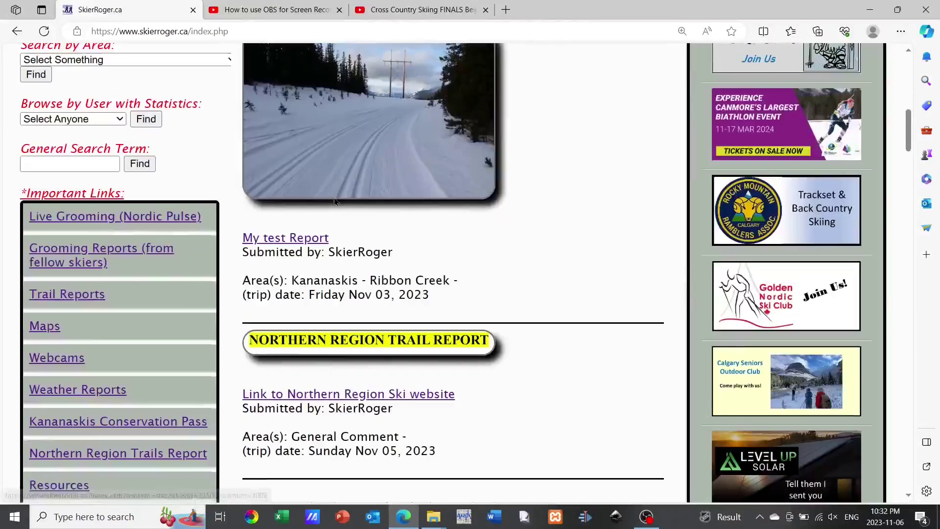
click(345, 156)
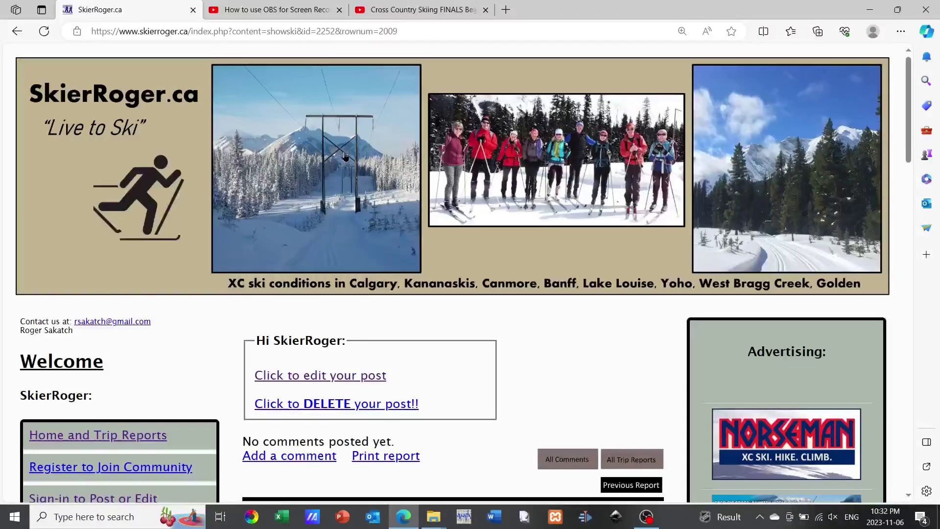
scroll(330, 243, down, 12)
scroll(331, 292, up, 10)
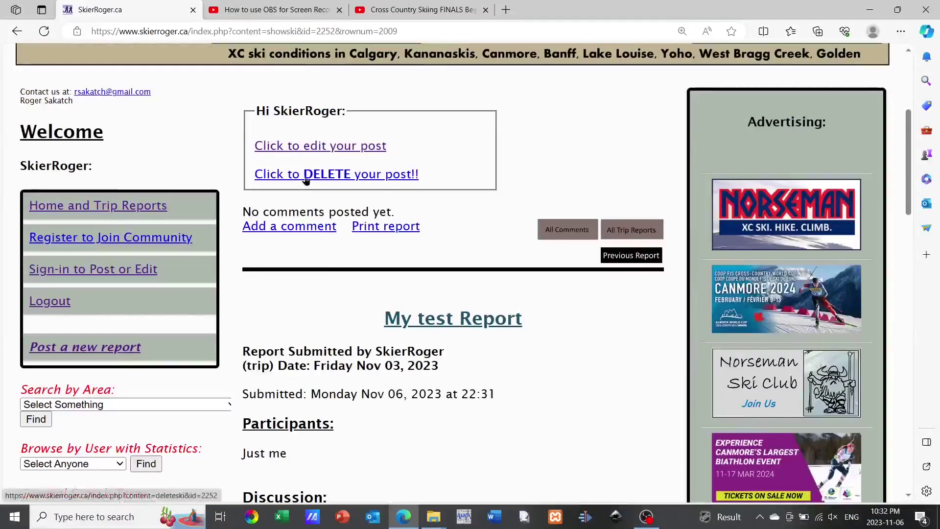
Step: Delete the report and return to the home page's trip reports
click(308, 175)
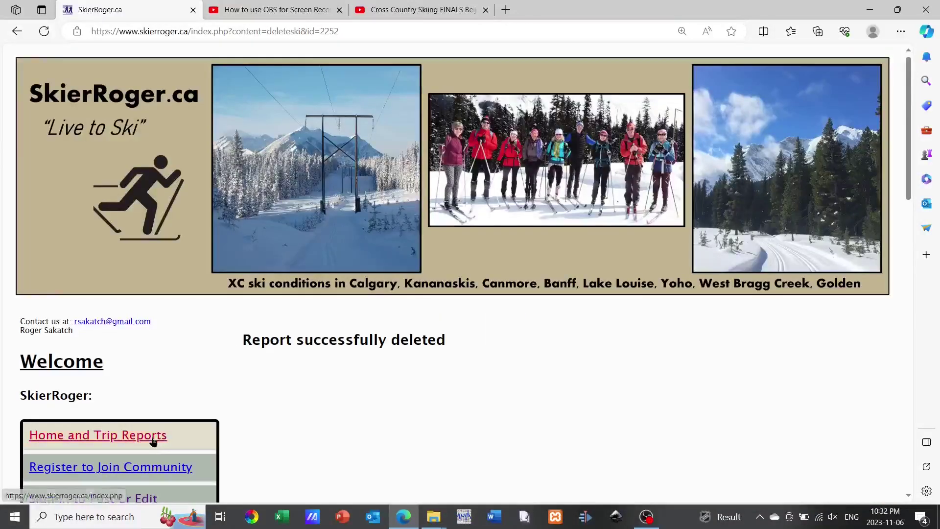
click(170, 432)
scroll(516, 307, down, 6)
scroll(515, 303, down, 8)
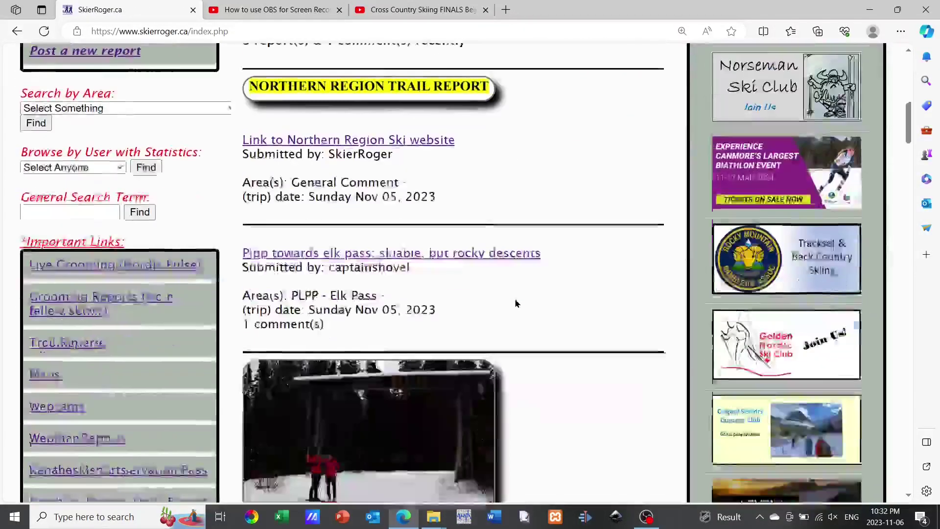